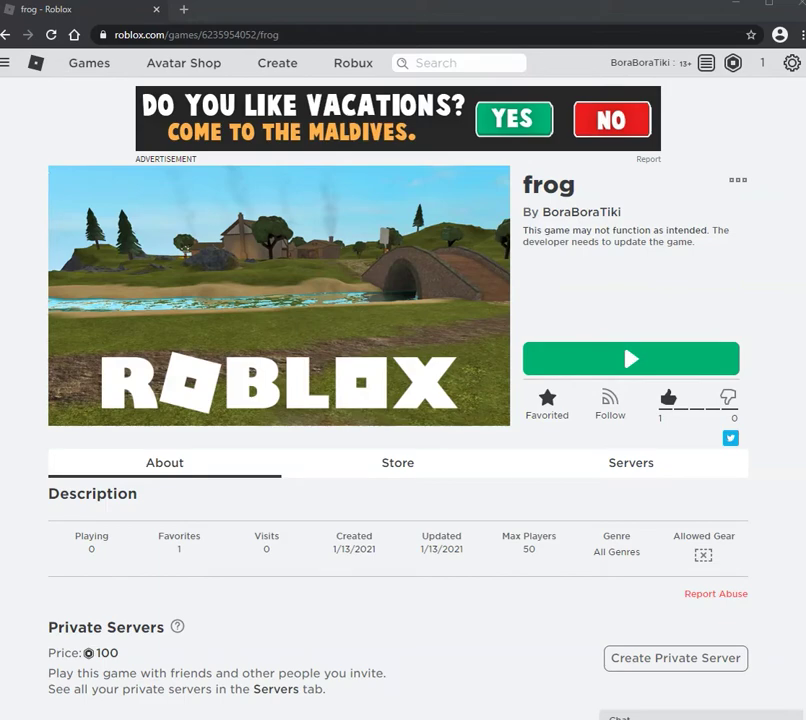
# Step: Open the creations page and create a new game from the Village template
pyautogui.click(277, 63)
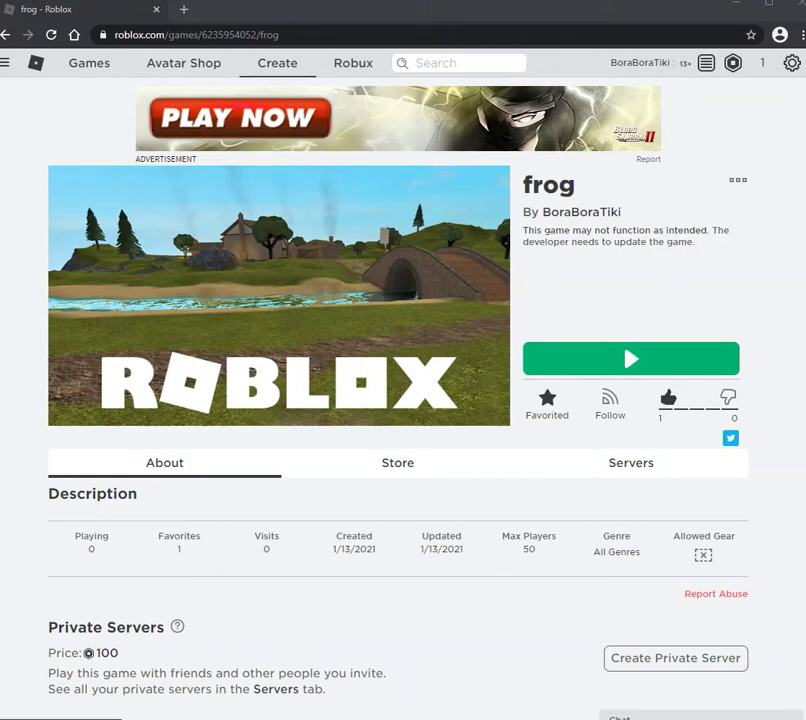
pyautogui.click(277, 63)
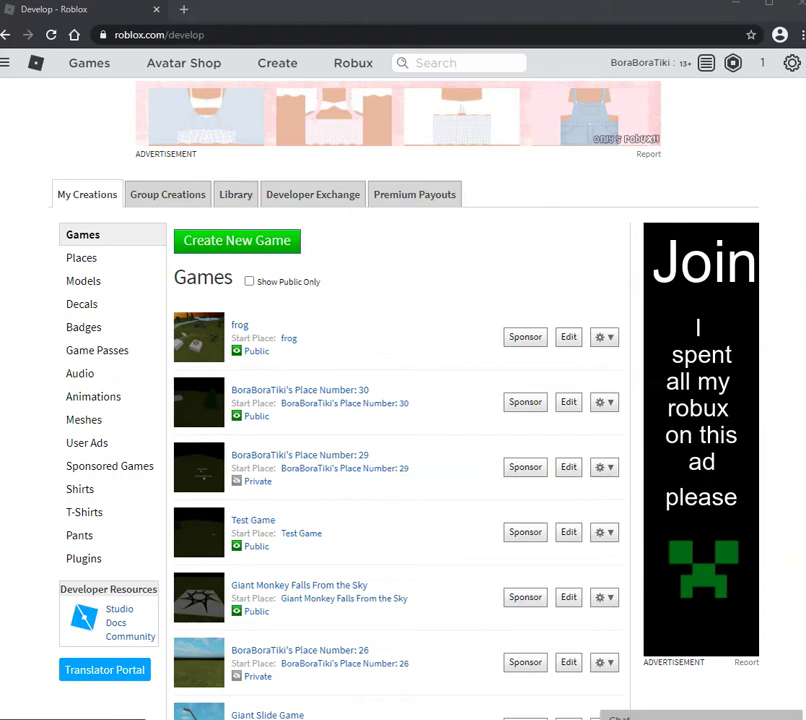
pyautogui.click(237, 240)
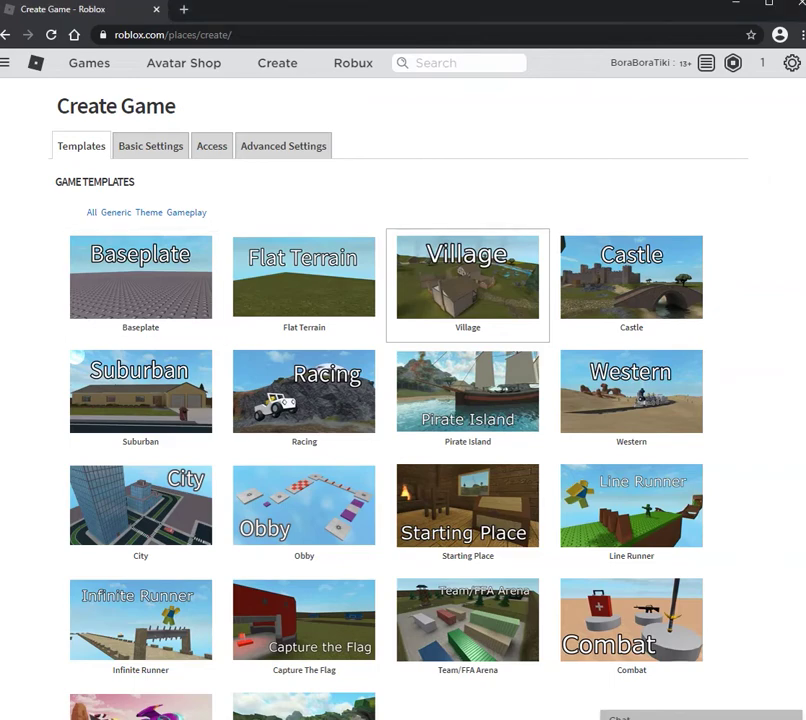
pyautogui.scroll(-2, 400, 400)
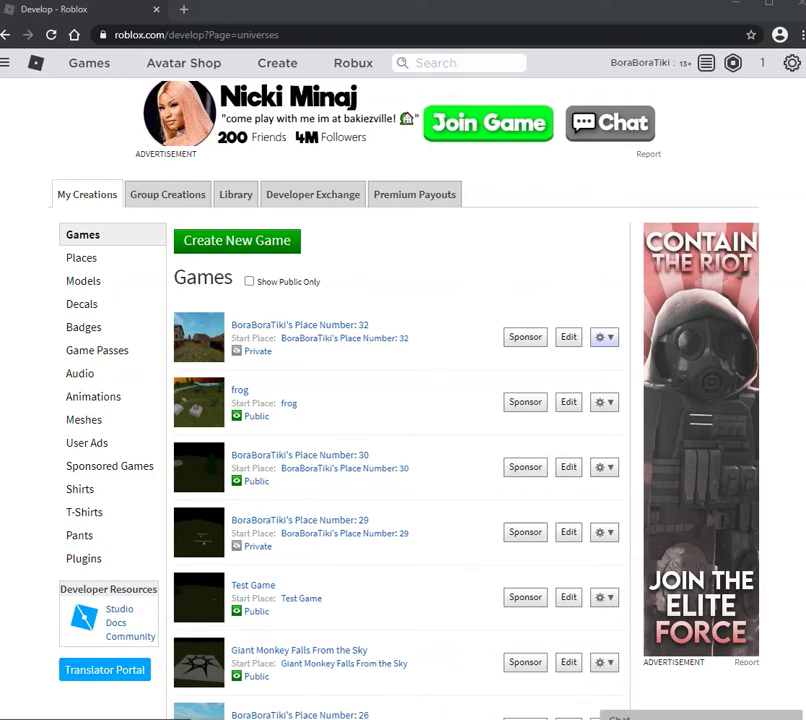
# Step: Configure the newly created game with the name "Test Roblox Game" and Public privacy, and save the settings
pyautogui.click(604, 337)
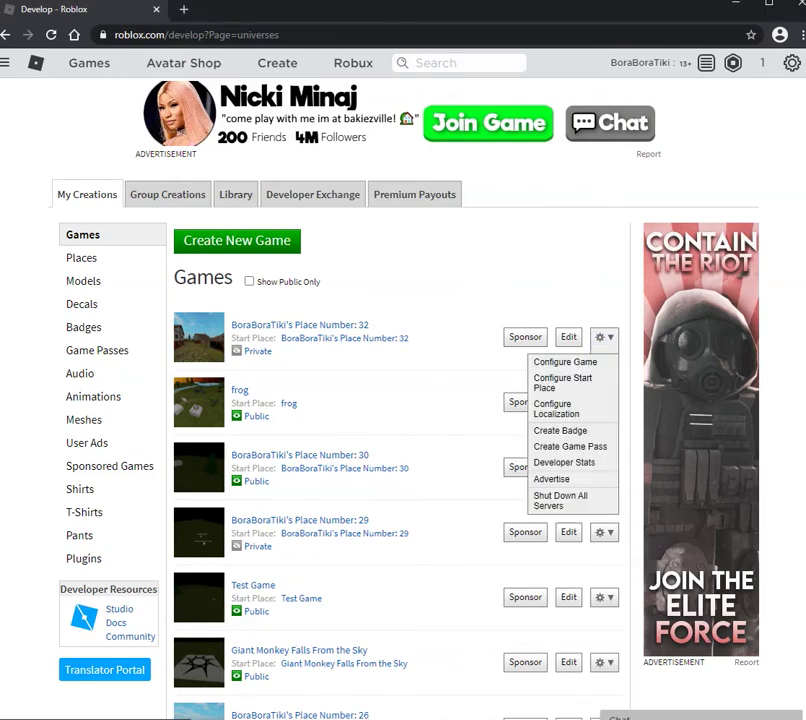
pyautogui.click(565, 362)
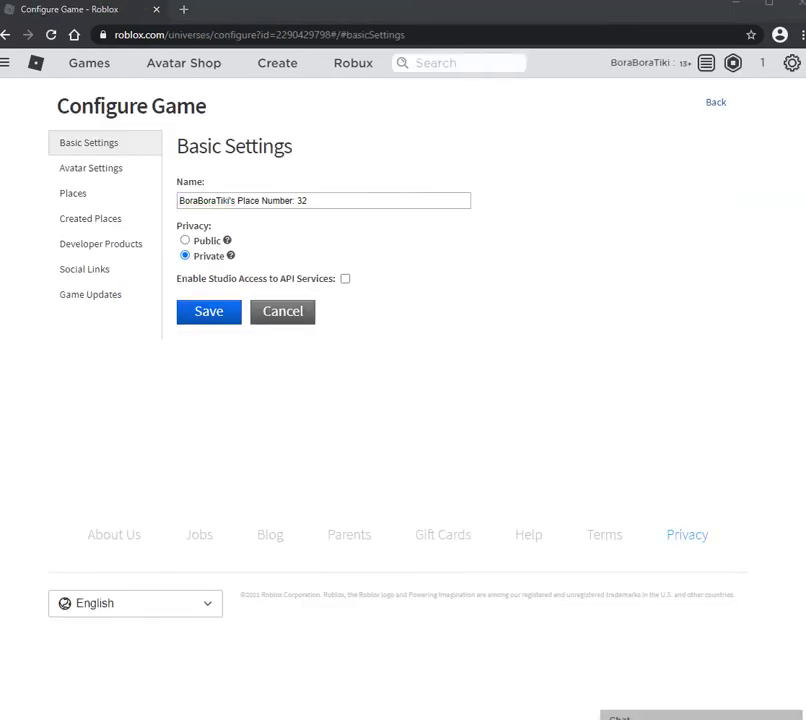
pyautogui.hotkey('ctrl', 'a')
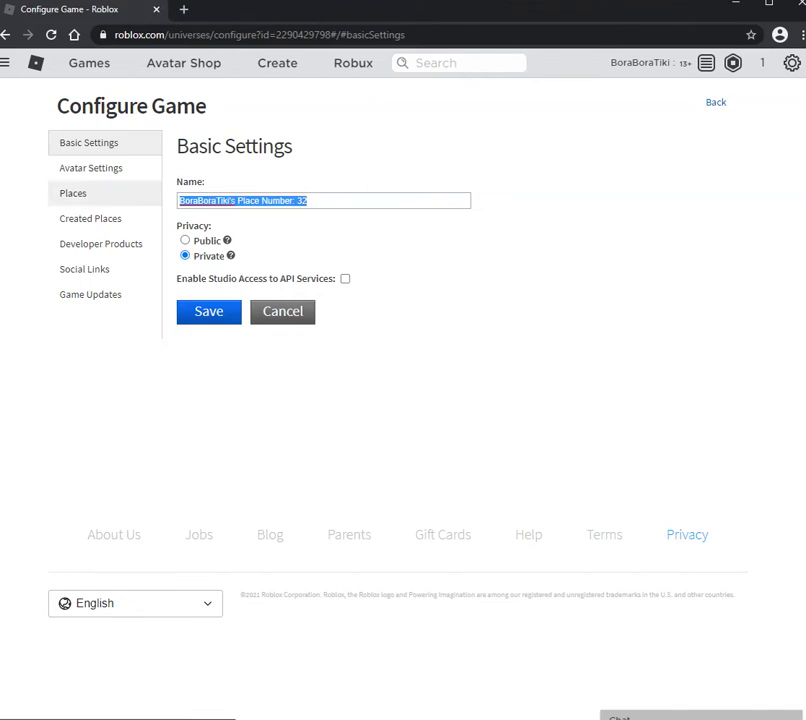
pyautogui.write('Test R')
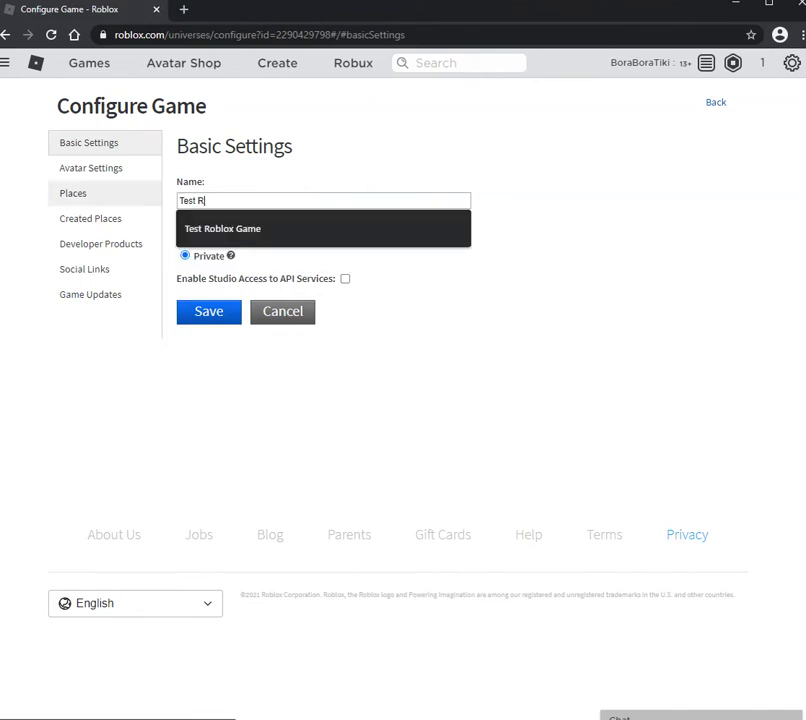
pyautogui.write('oblox Game')
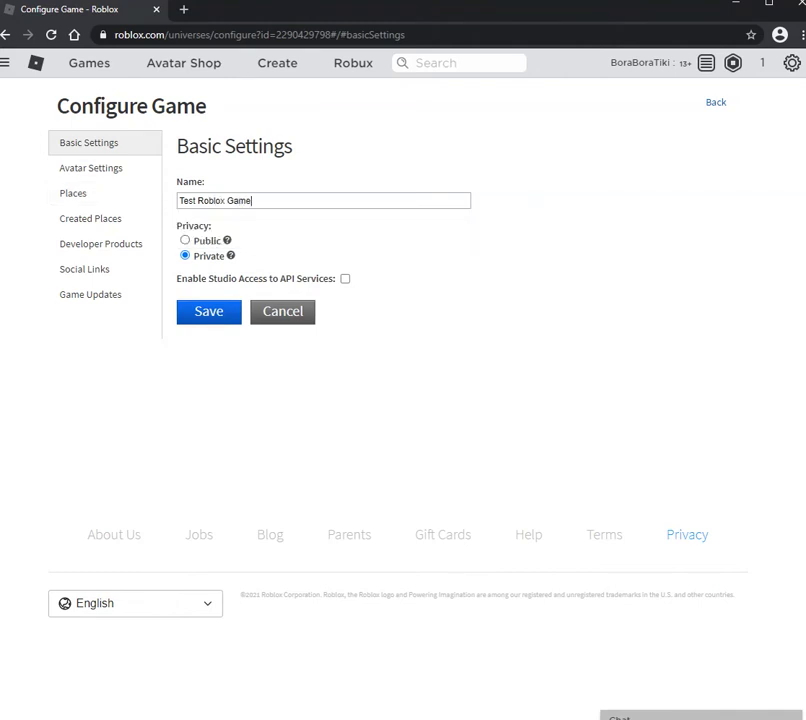
pyautogui.click(185, 240)
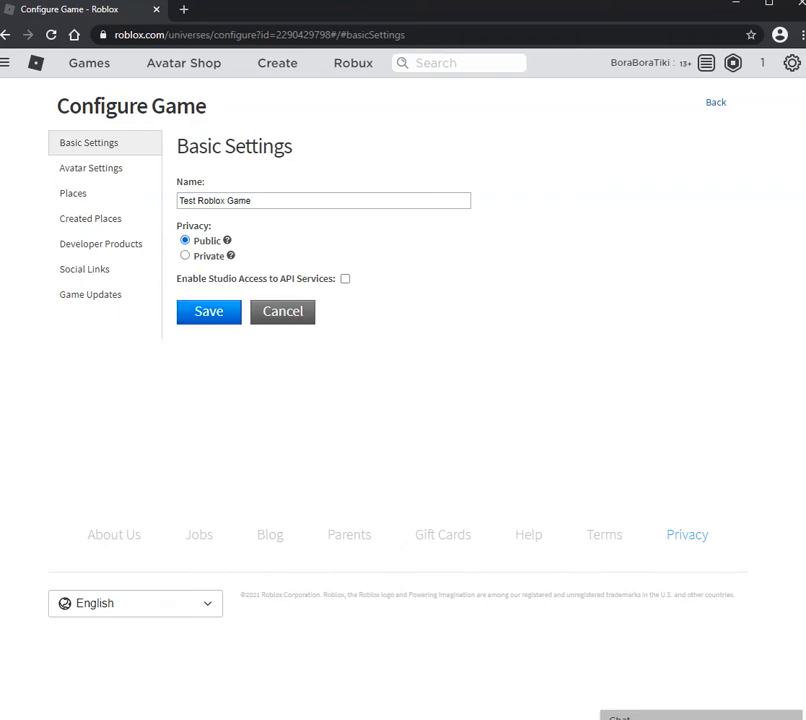
pyautogui.click(208, 311)
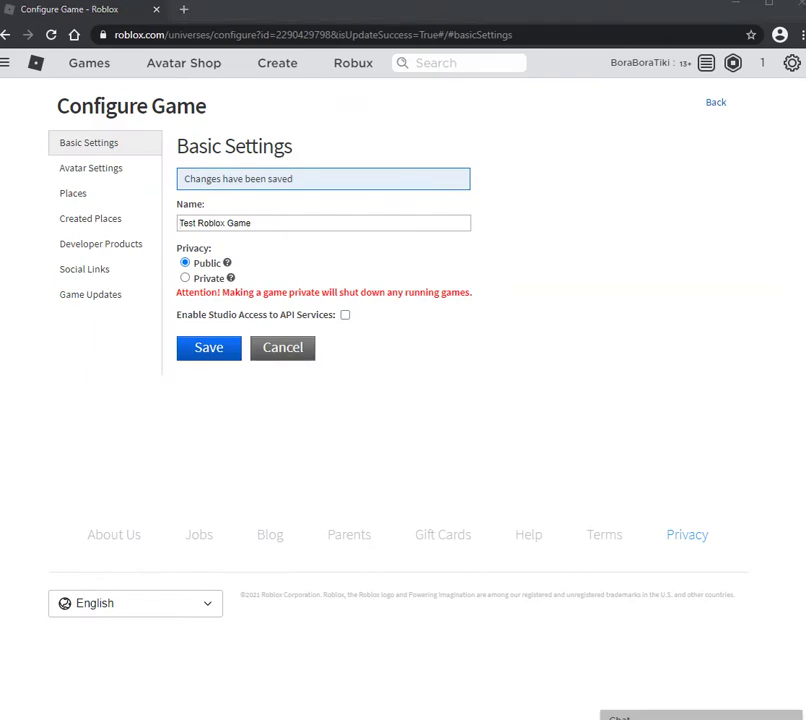
# Step: Launch Test Roblox Game from the creations list and move its game window fully into view
pyautogui.click(277, 63)
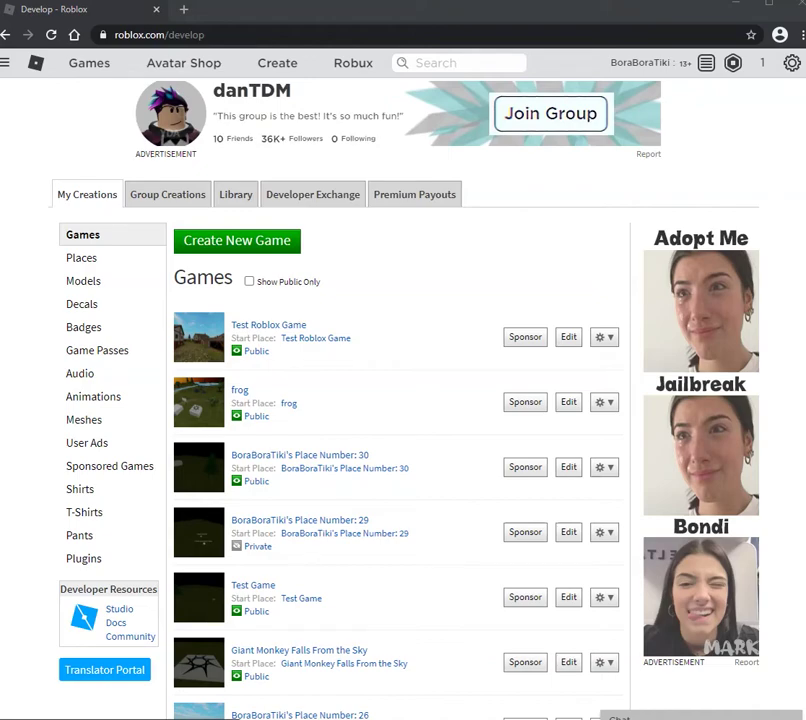
pyautogui.press('F5')
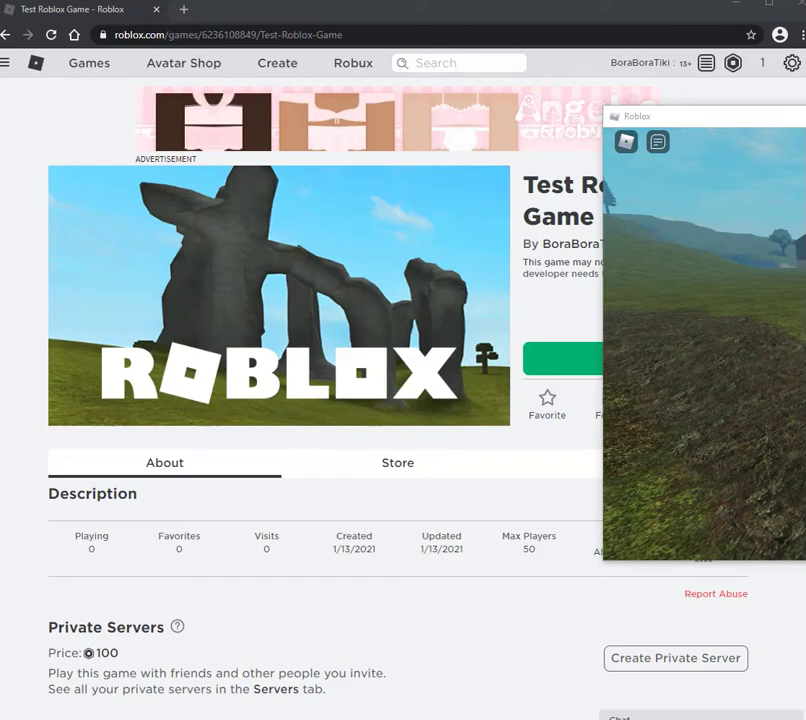
pyautogui.moveTo(704, 116); pyautogui.dragTo(233, 134)
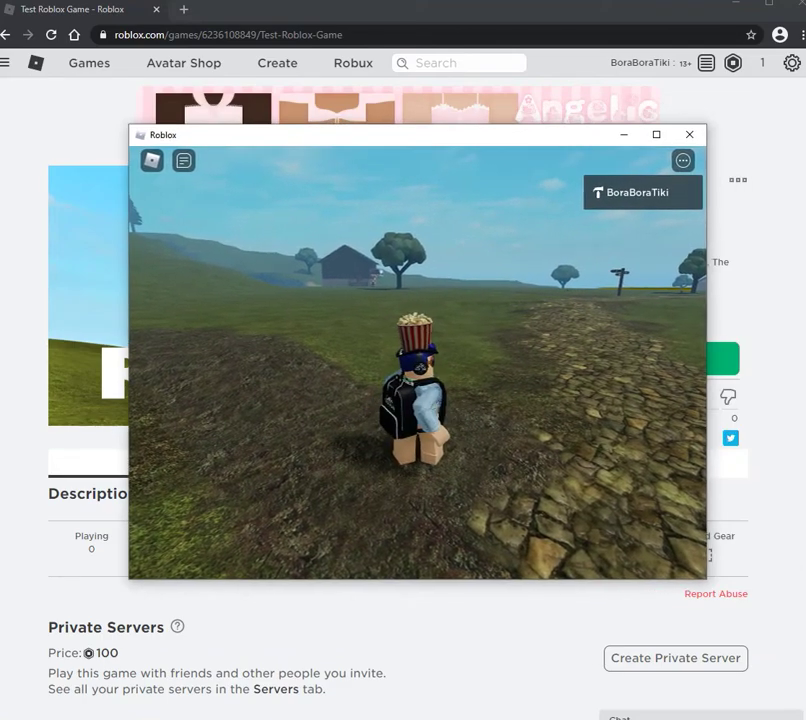
# Step: Playtest the map by walking the character across the fields to the Town and River signpost, and close the game window
pyautogui.press('w')
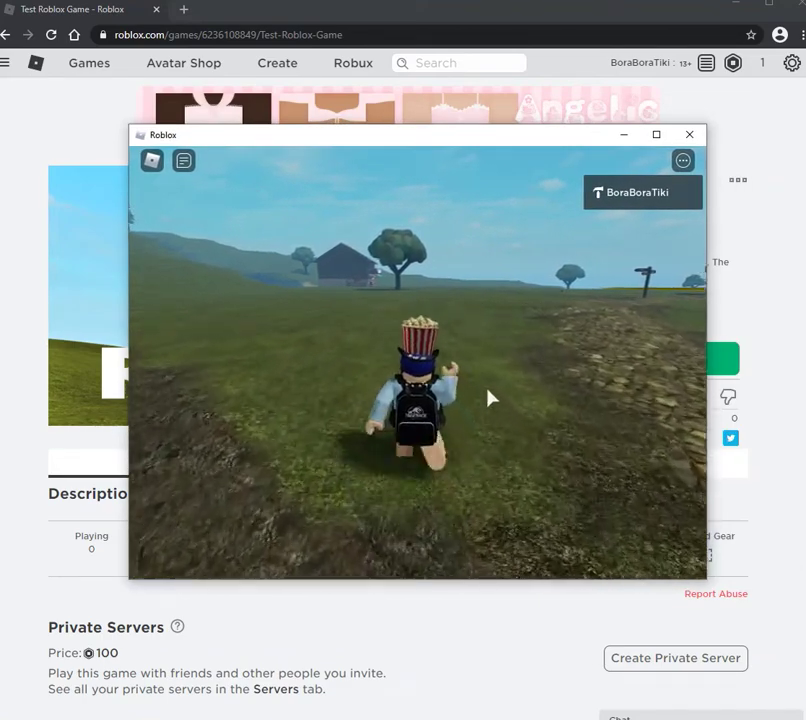
pyautogui.moveTo(355, 351); pyautogui.dragTo(352, 350, button='right')
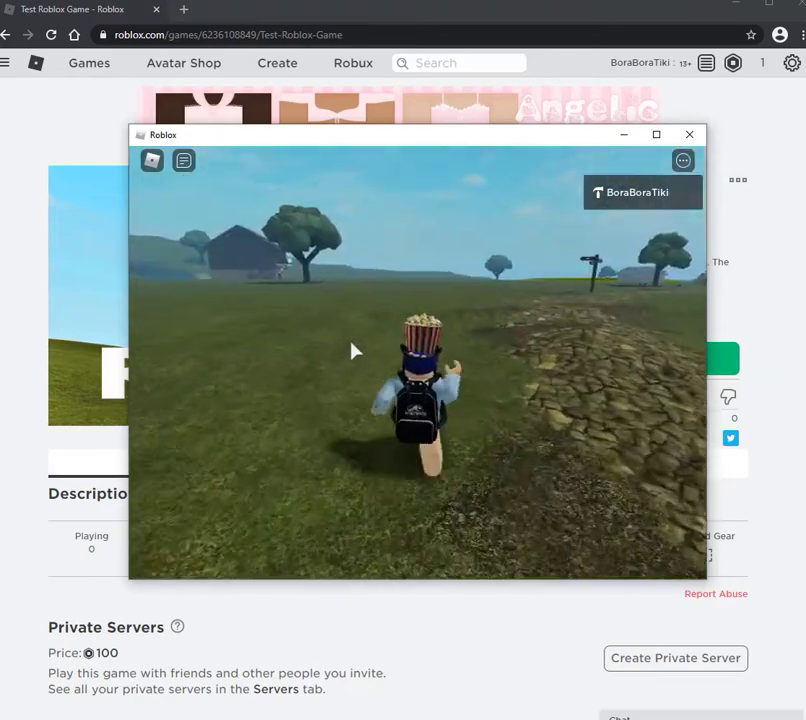
pyautogui.press('a')
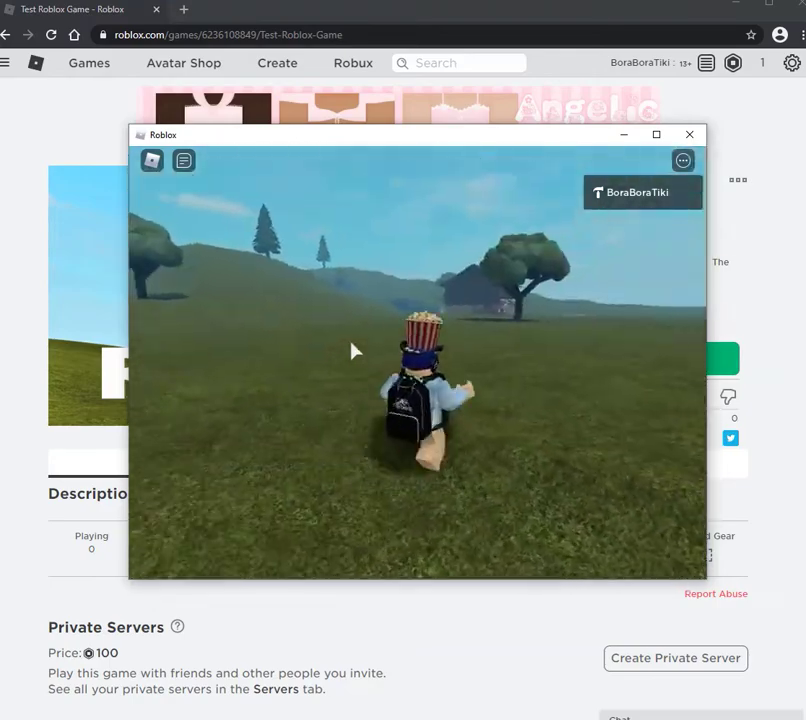
pyautogui.press('d')
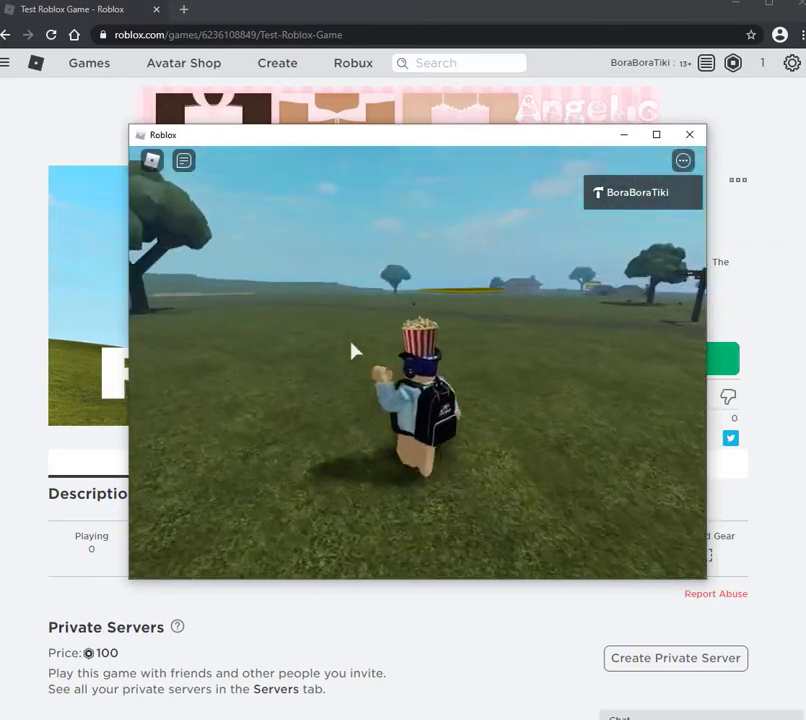
pyautogui.moveTo(351, 342); pyautogui.dragTo(351, 342, button='right')
pyautogui.press('d')
pyautogui.press('w')
pyautogui.scroll(-3, 351, 342)
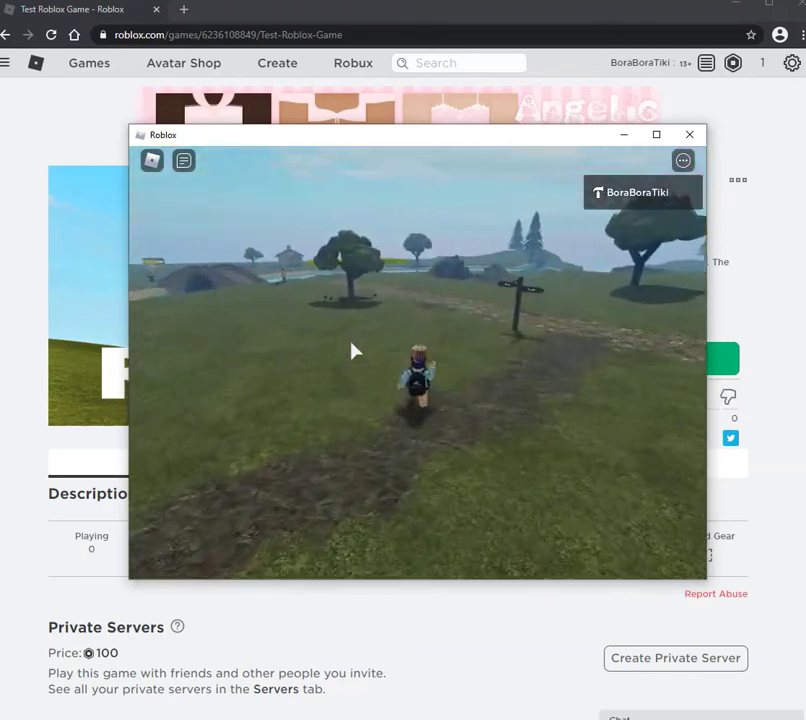
pyautogui.press('a')
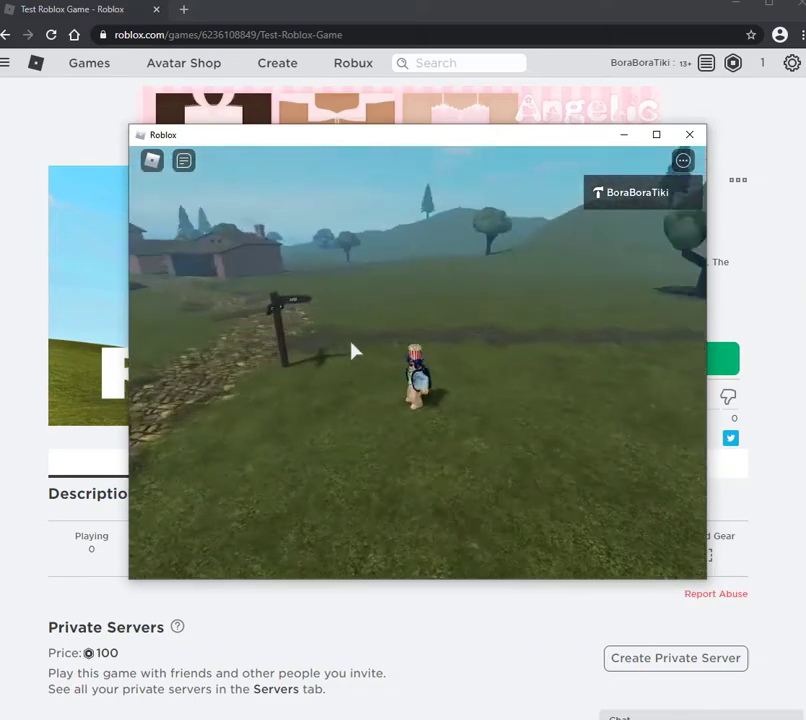
pyautogui.press('a')
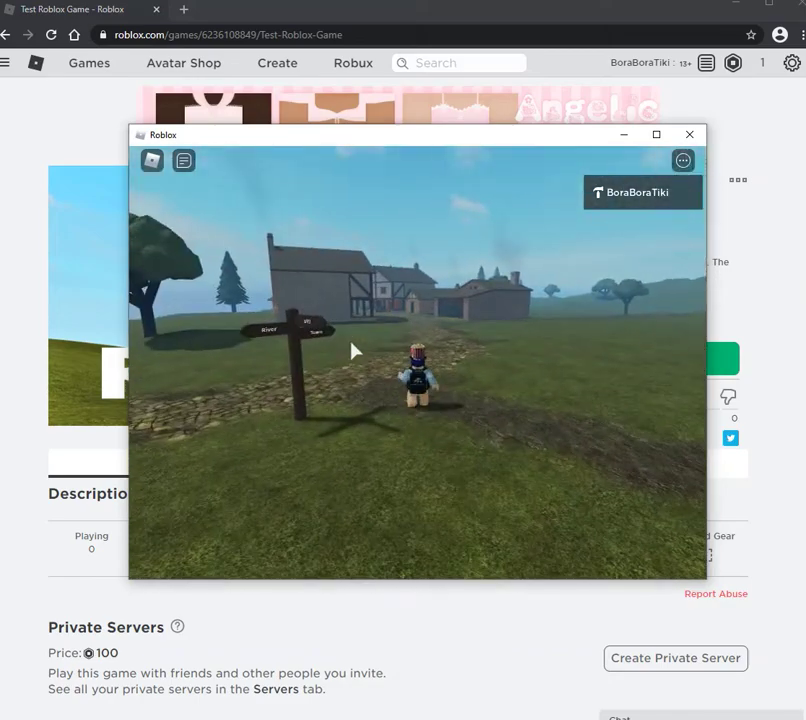
pyautogui.press('a')
pyautogui.moveTo(352, 351); pyautogui.dragTo(354, 351, button='right')
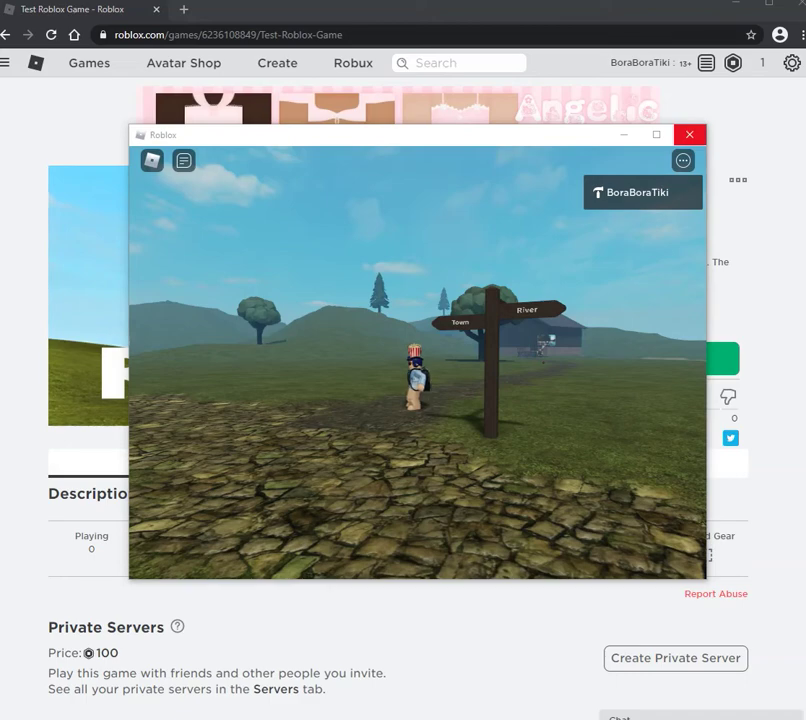
pyautogui.click(689, 135)
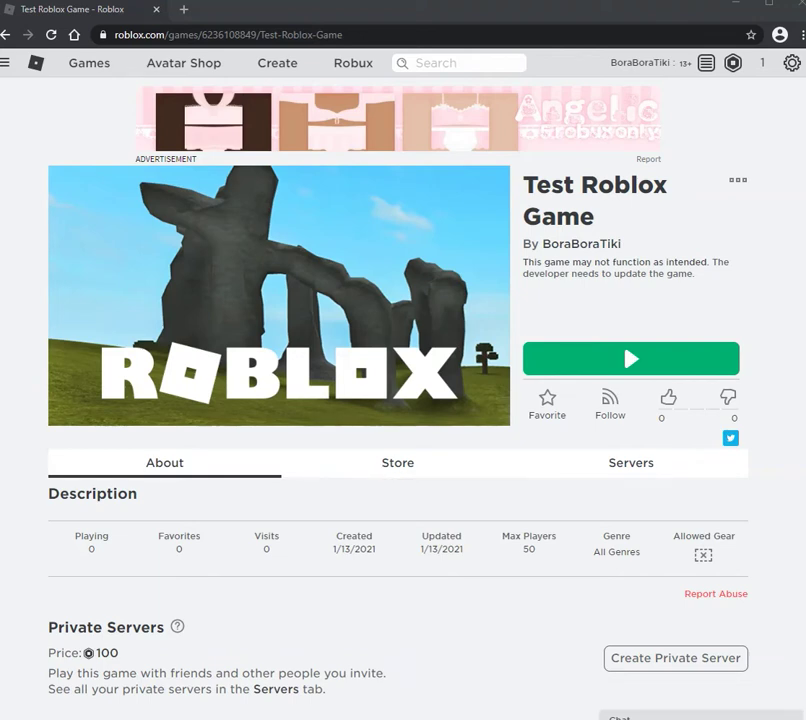
# Step: Open Test Roblox Game for editing in Roblox Studio from the creations list and look over the village
pyautogui.click(277, 63)
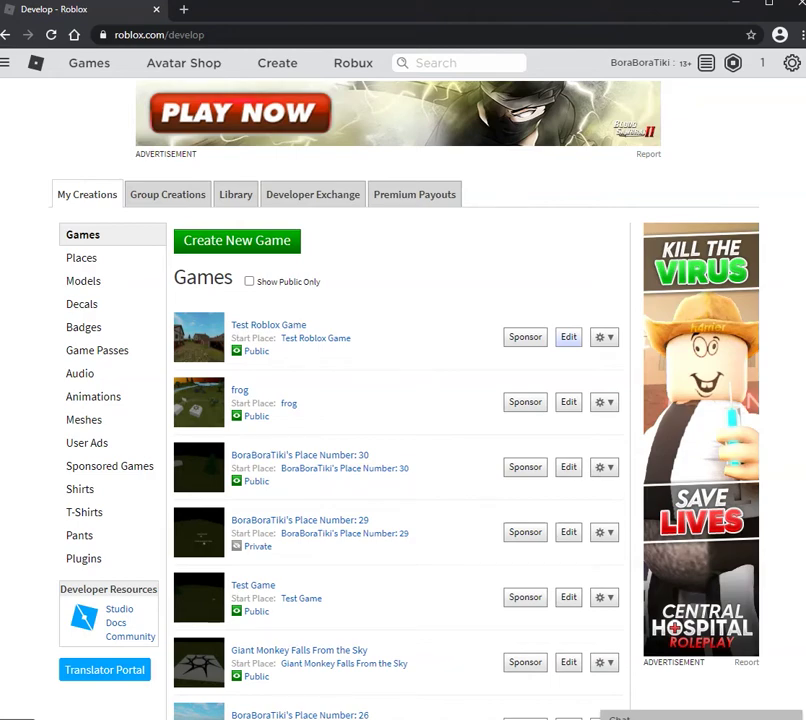
pyautogui.click(568, 337)
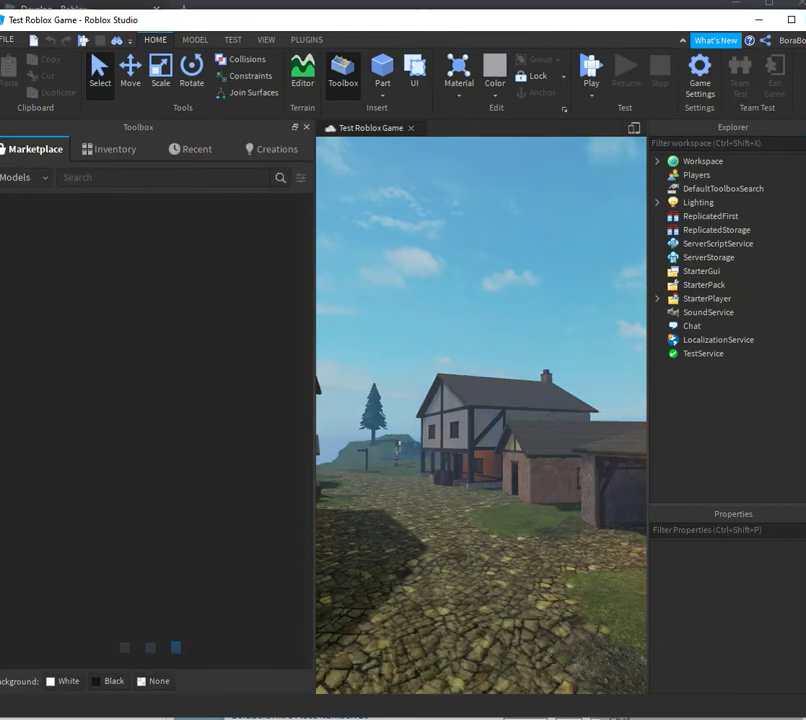
pyautogui.scroll(-2, 462, 476)
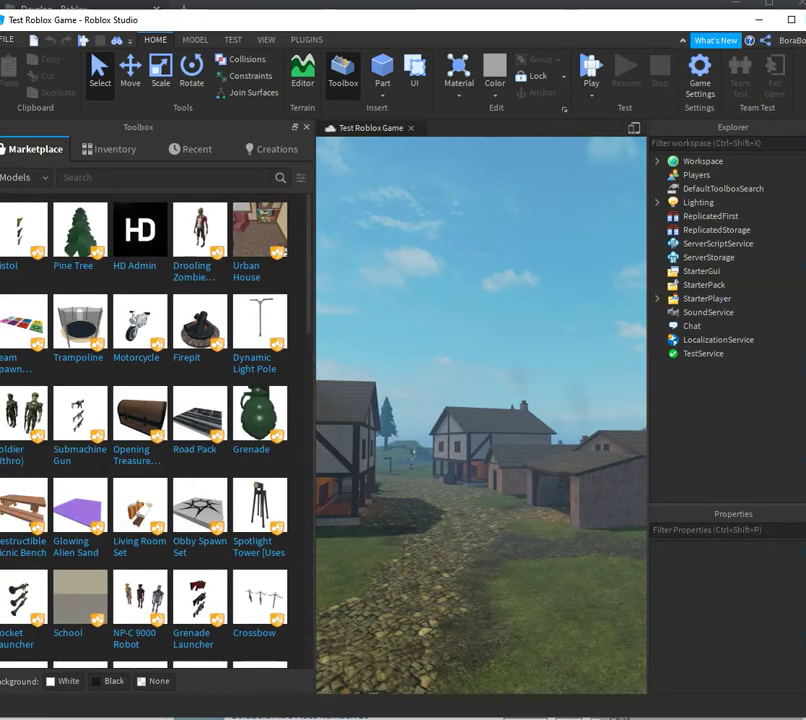
pyautogui.scroll(-3, 411, 456)
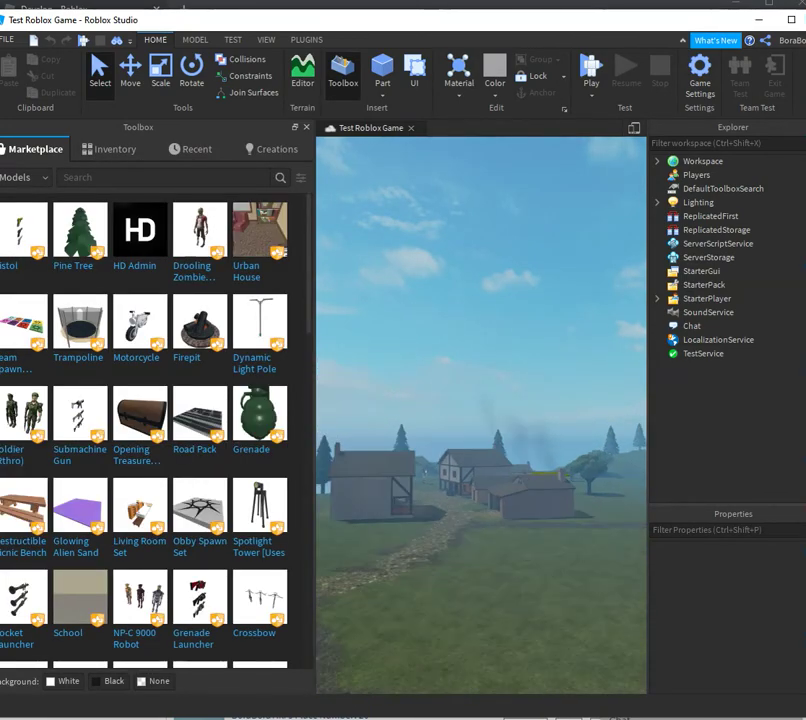
pyautogui.moveTo(411, 456); pyautogui.dragTo(393, 398, button='right')
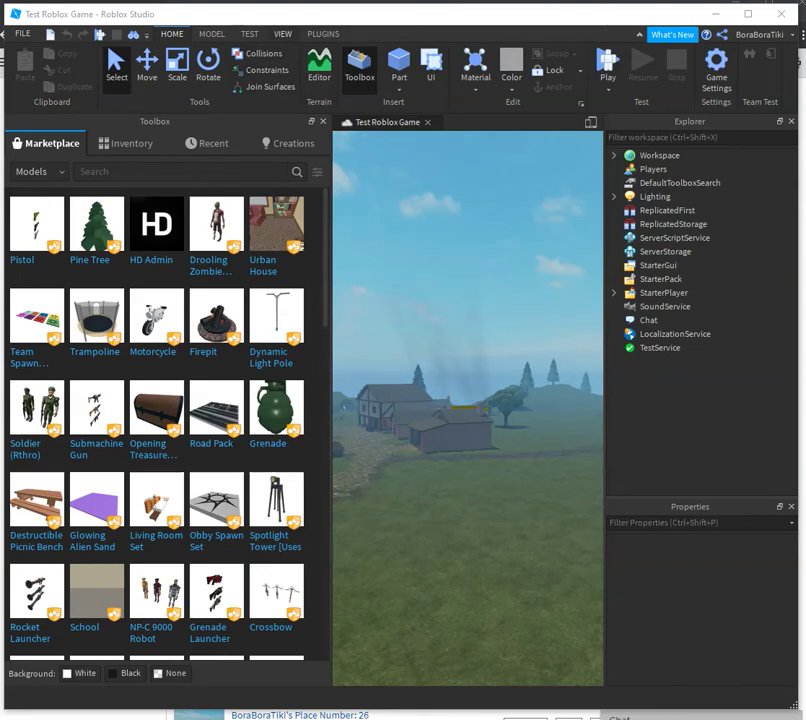
# Step: Display the window visibility options and make sure the Explorer and Properties windows are shown
pyautogui.click(283, 34)
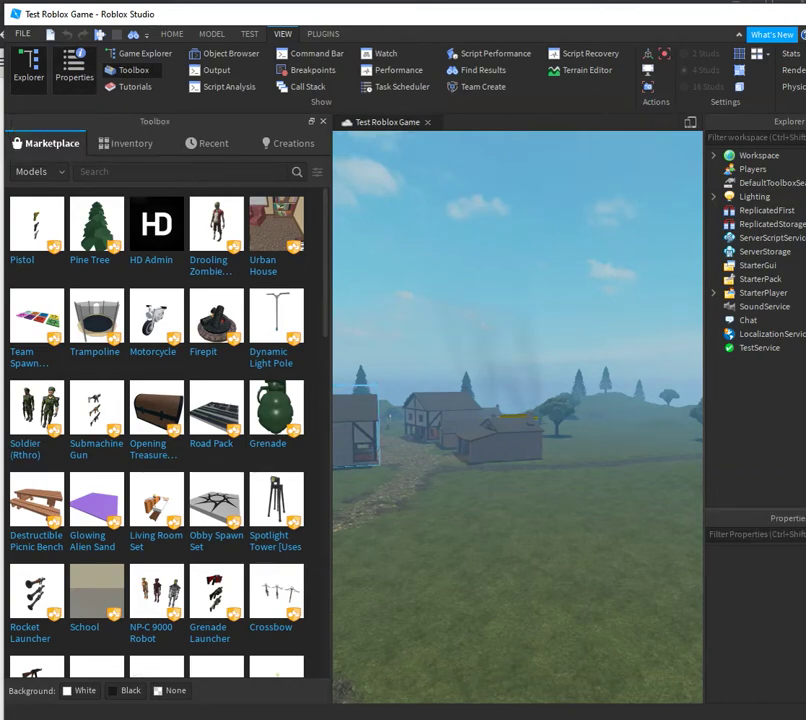
pyautogui.hotkey('alt', 'x')
pyautogui.hotkey('alt', 'x')
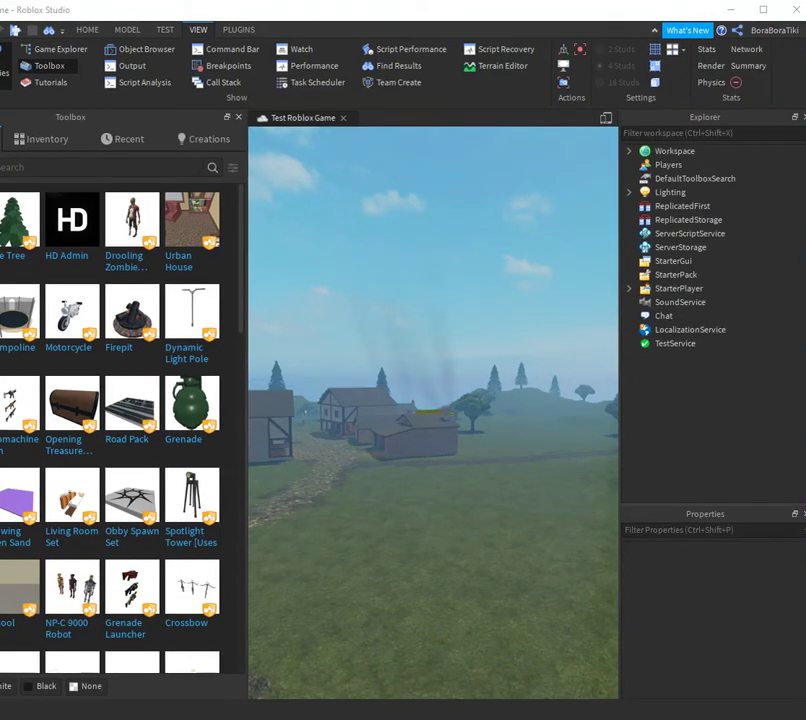
# Step: Select the Workspace object and inspect its FilteringEnabled property
pyautogui.moveTo(700, 151)
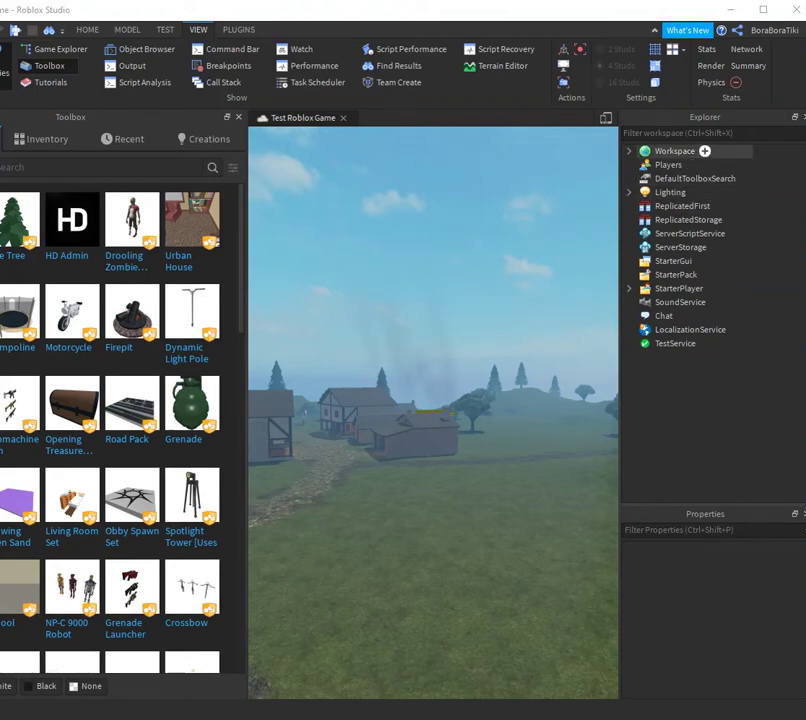
pyautogui.click(678, 151)
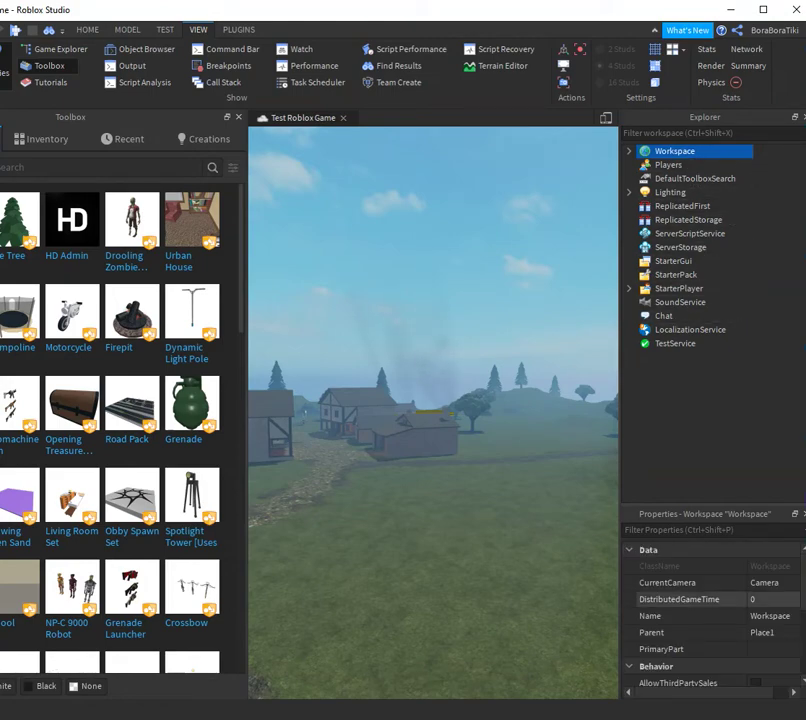
pyautogui.scroll(-5, 690, 600)
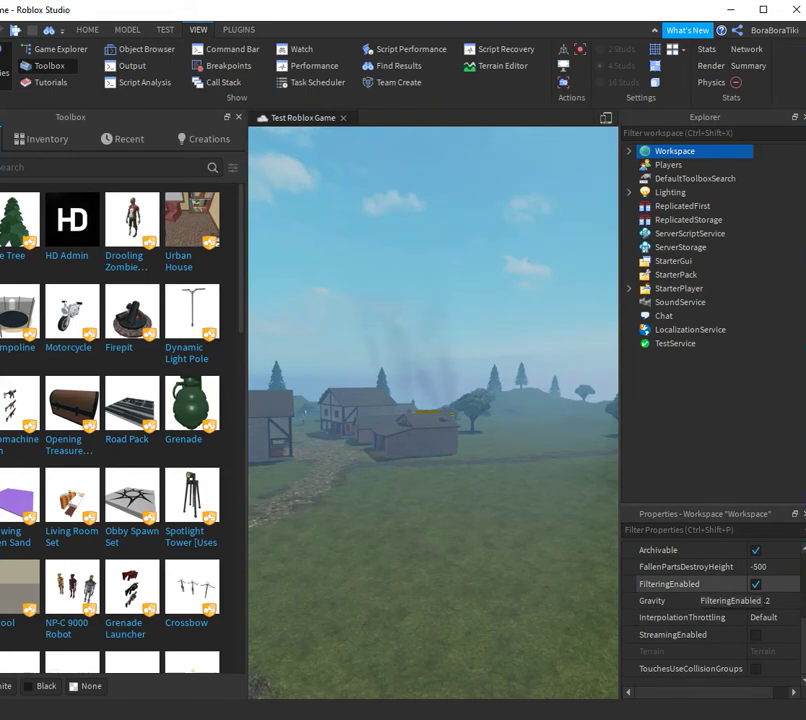
pyautogui.click(755, 584)
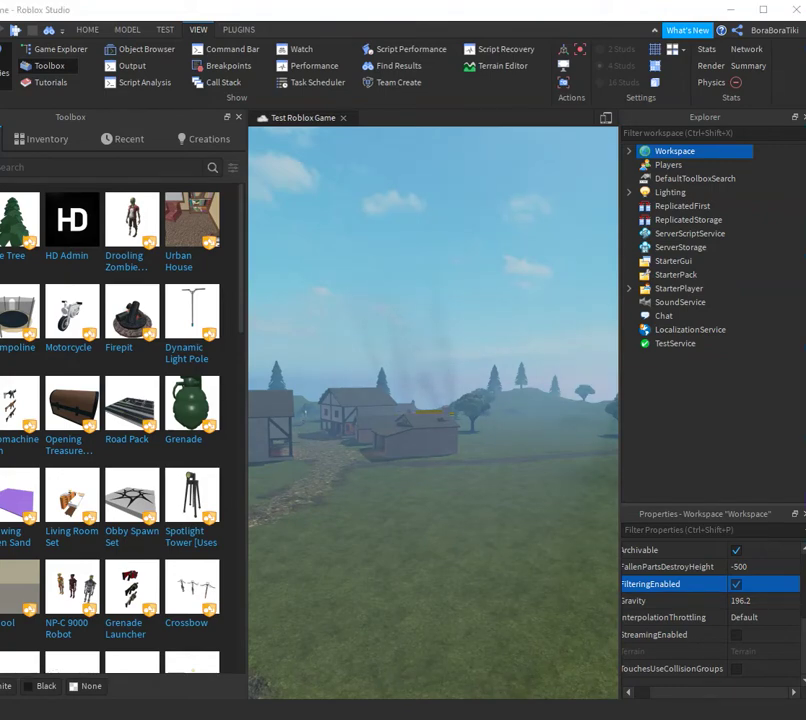
pyautogui.moveTo(433, 412); pyautogui.dragTo(370, 475, button='right')
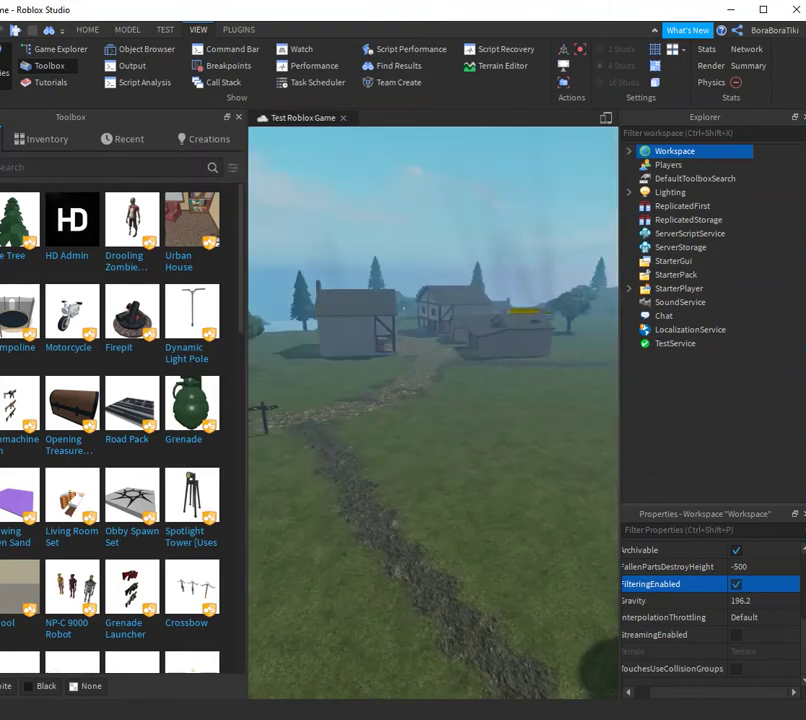
# Step: Insert a block part on the grass beside the stone path, in front of the nearest house
pyautogui.scroll(-3, 470, 505)
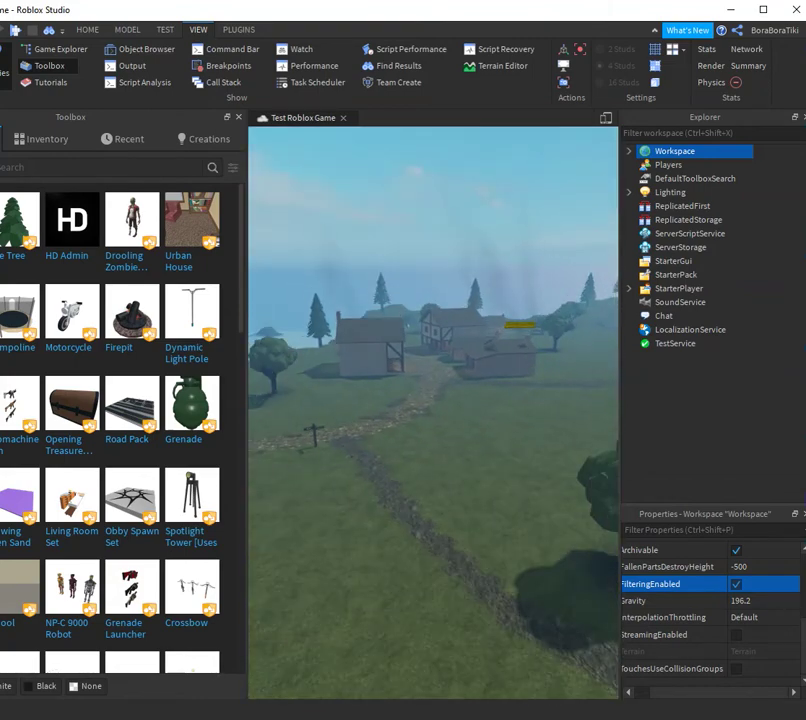
pyautogui.moveTo(440, 480); pyautogui.dragTo(390, 480, button='right')
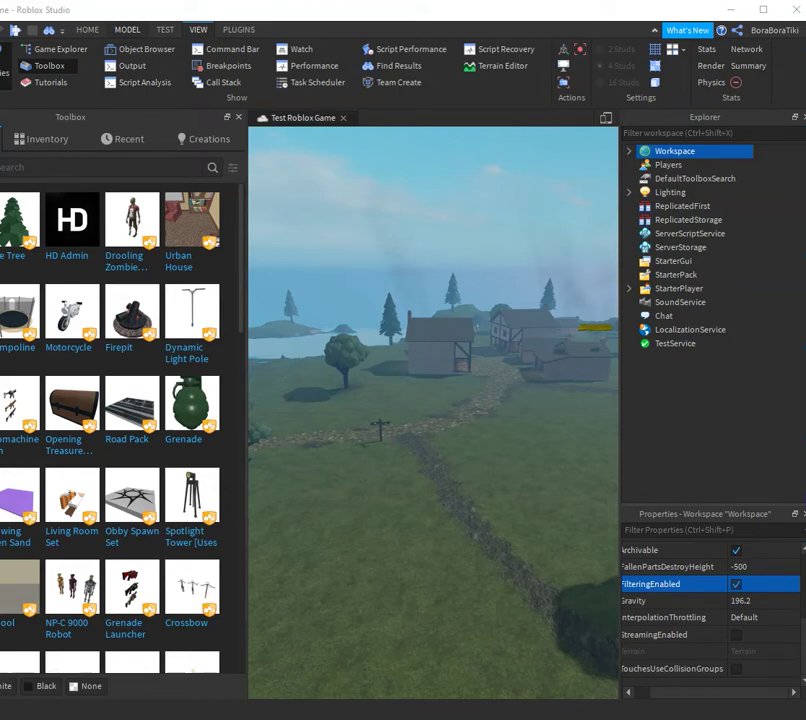
pyautogui.click(127, 29)
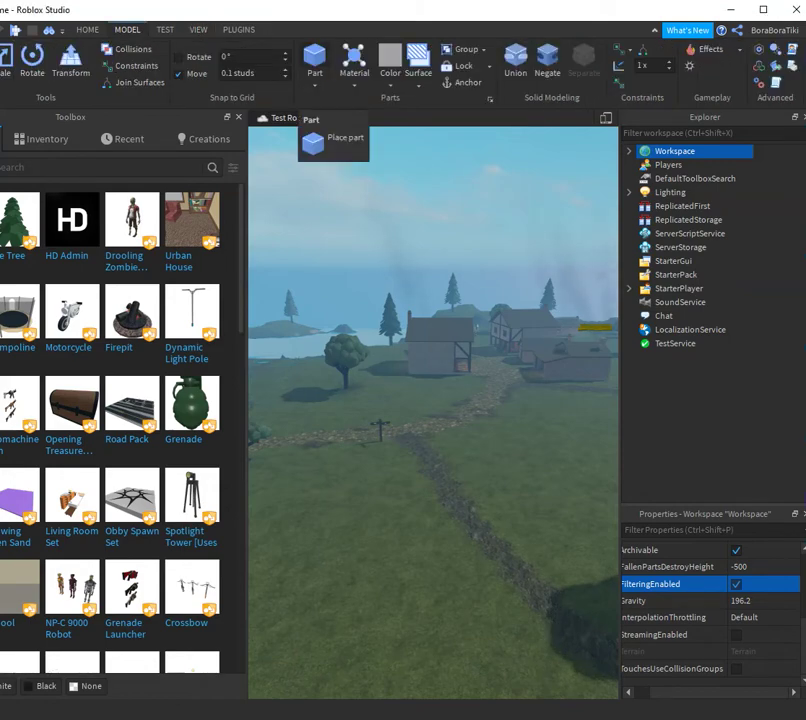
pyautogui.click(315, 60)
pyautogui.scroll(8, 433, 412)
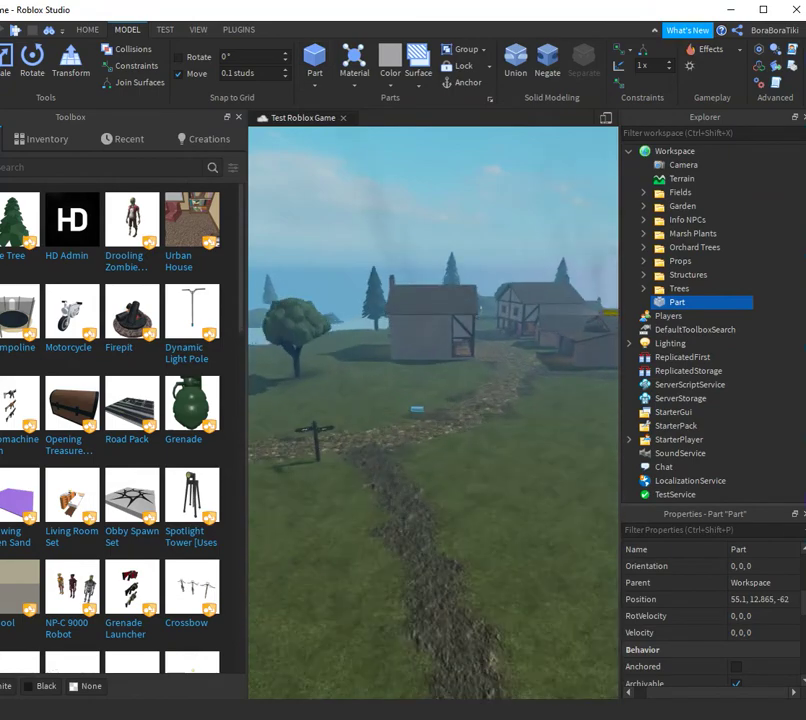
pyautogui.press('f')
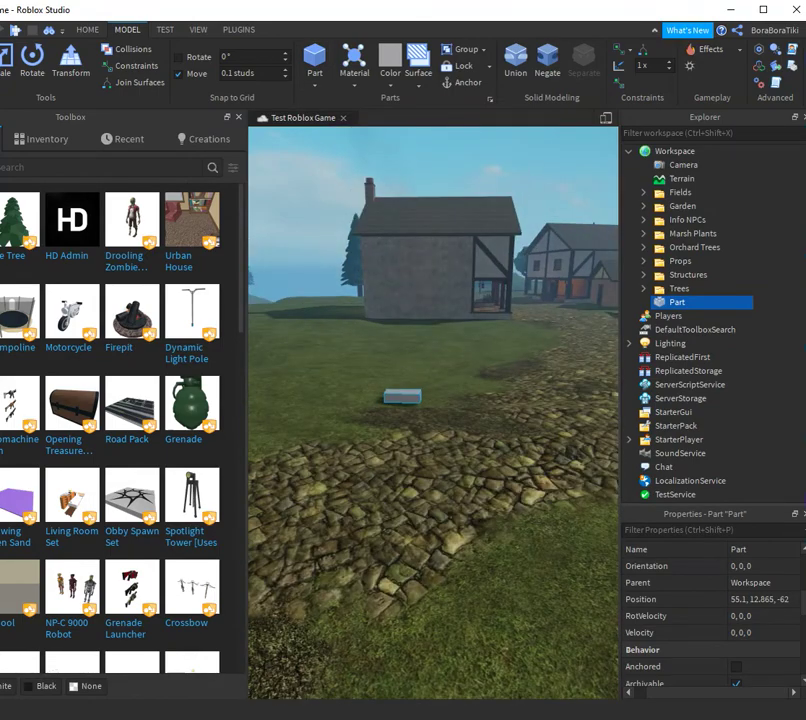
pyautogui.moveTo(433, 412); pyautogui.dragTo(423, 365, button='right')
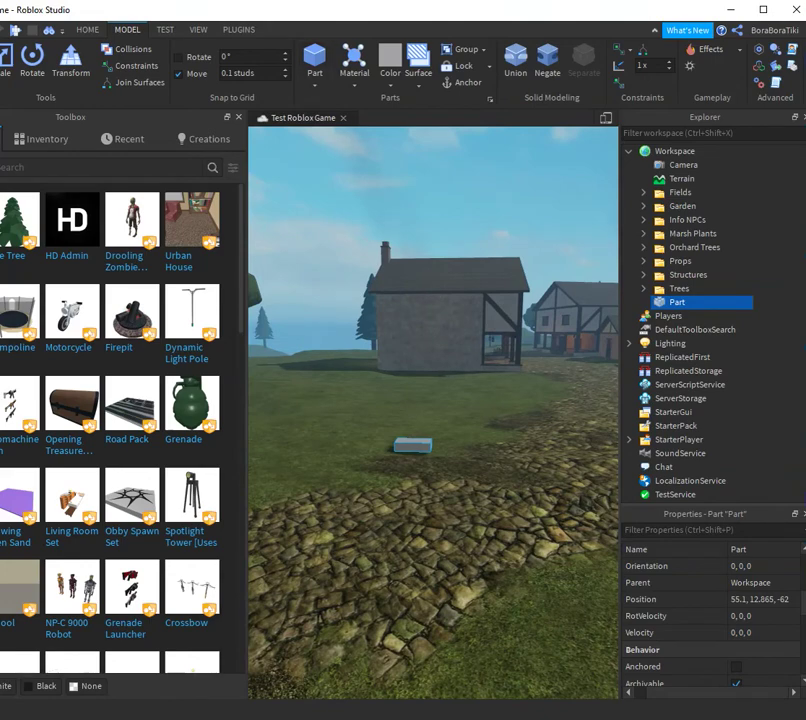
pyautogui.press('w')
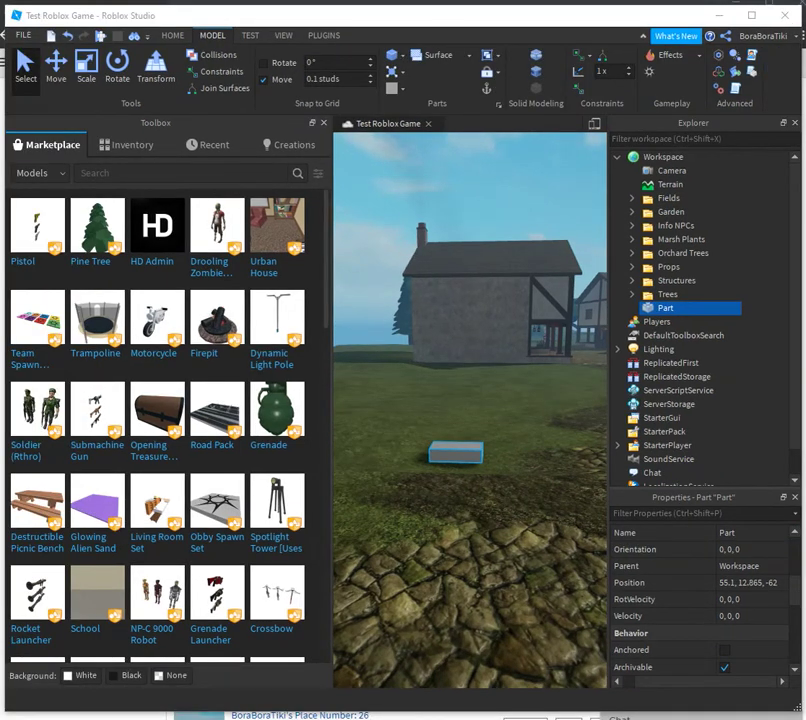
# Step: Scale the new part into a larger block by stretching its height, width and depth
pyautogui.click(86, 68)
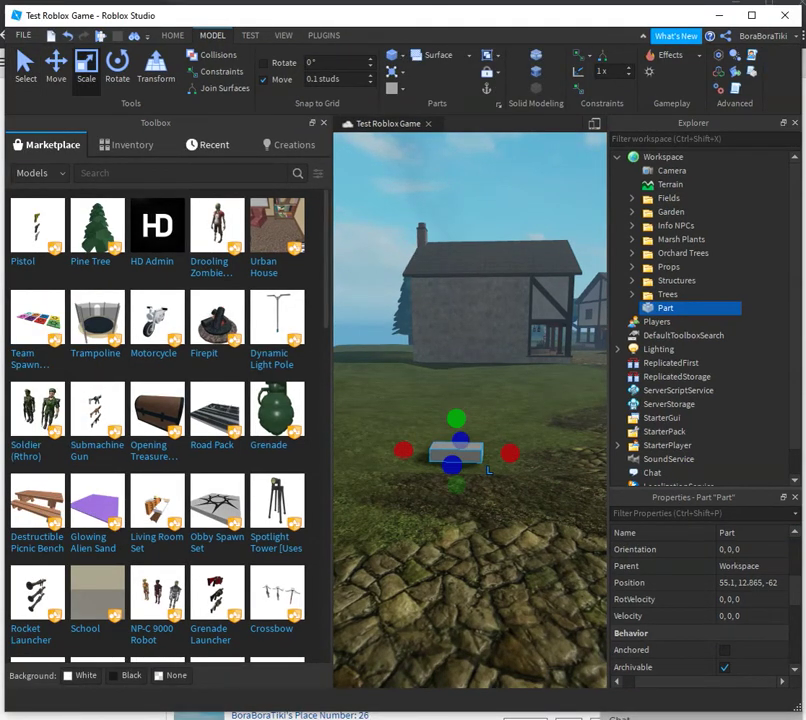
pyautogui.moveTo(455, 420); pyautogui.dragTo(456, 355)
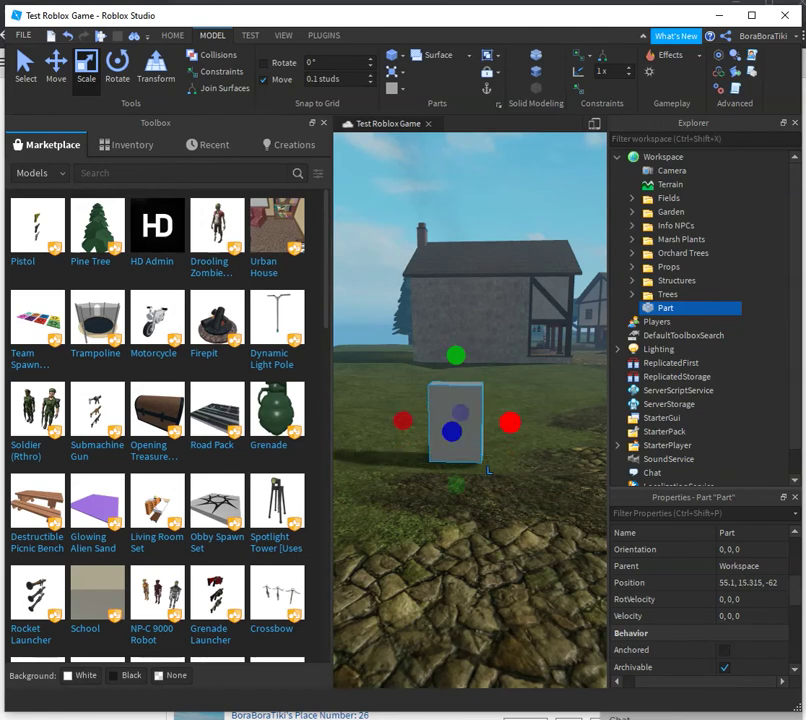
pyautogui.moveTo(509, 422); pyautogui.dragTo(565, 423)
pyautogui.moveTo(482, 432); pyautogui.dragTo(470, 508)
pyautogui.scroll(-5, 515, 540)
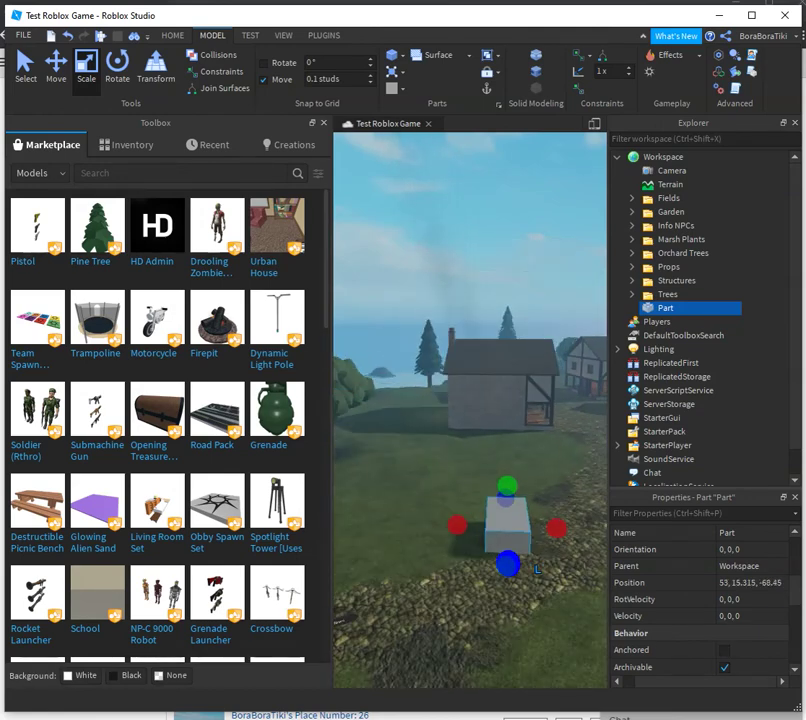
# Step: Make a copy of the block, place it on the grass nearer the house, and deselect it
pyautogui.press('Escape')
pyautogui.click(507, 525)
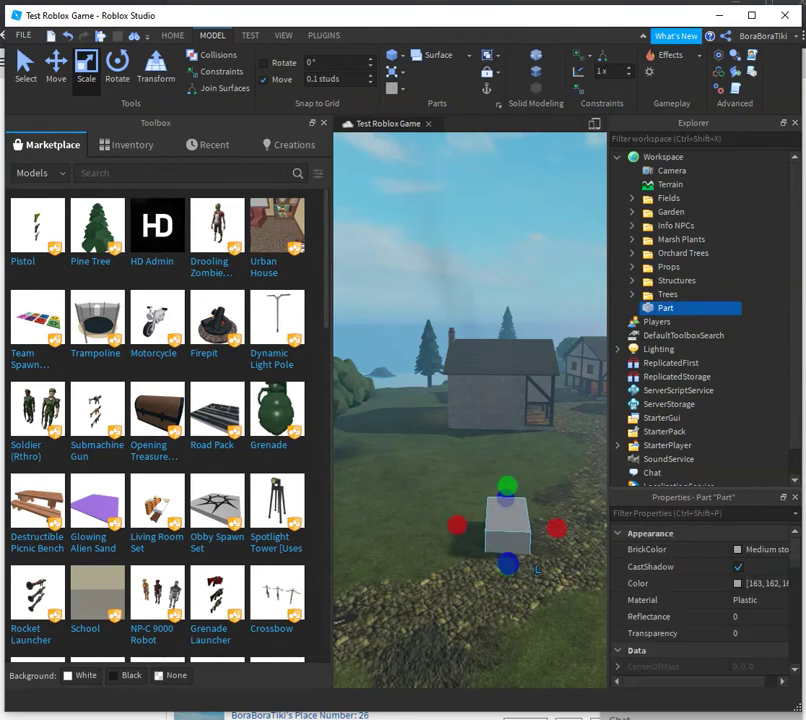
pyautogui.press('Escape')
pyautogui.hotkey('ctrl', 'v')
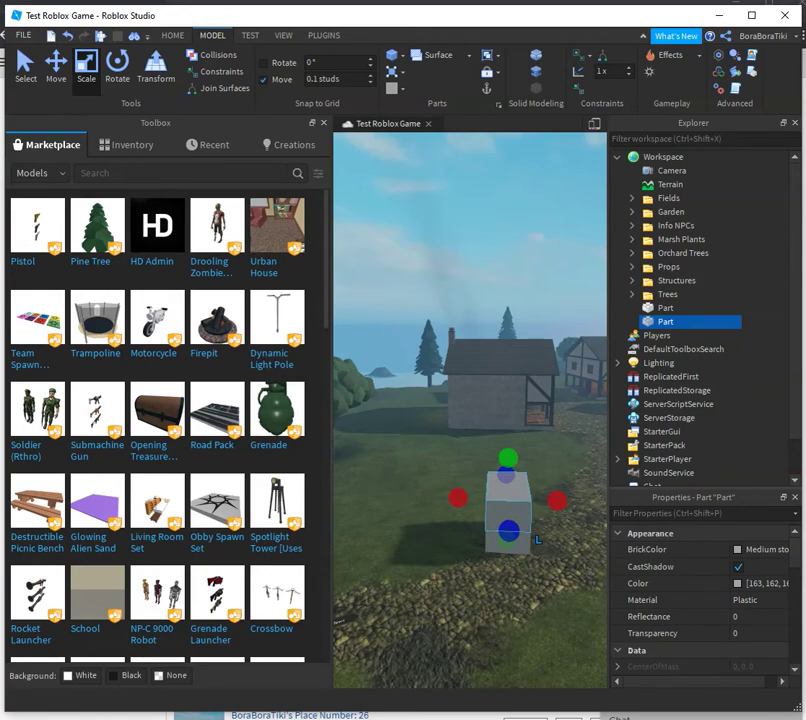
pyautogui.moveTo(508, 492); pyautogui.dragTo(445, 450)
pyautogui.press('Escape')
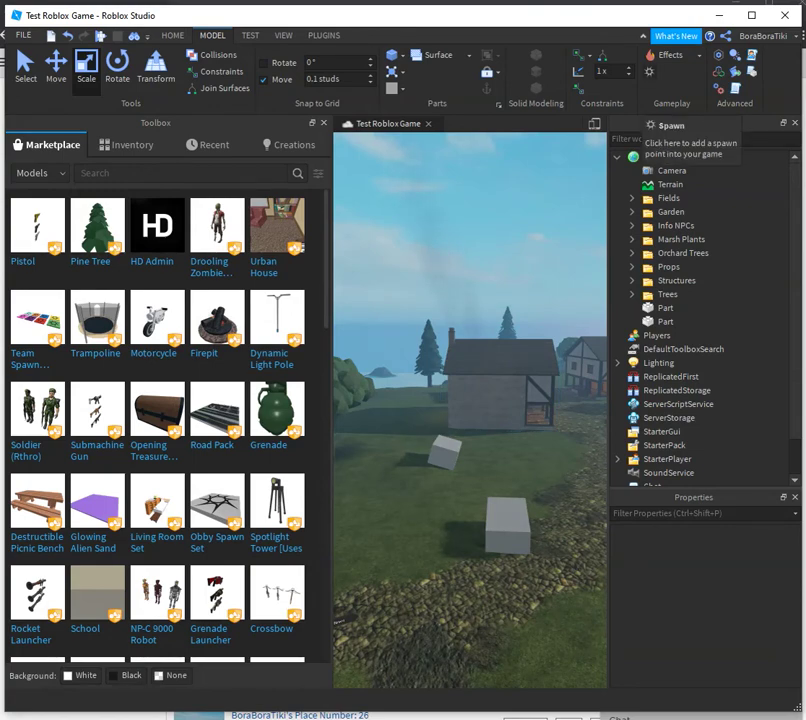
# Step: Add a spawn location and move it down onto the grass beside the house wall
pyautogui.click(650, 72)
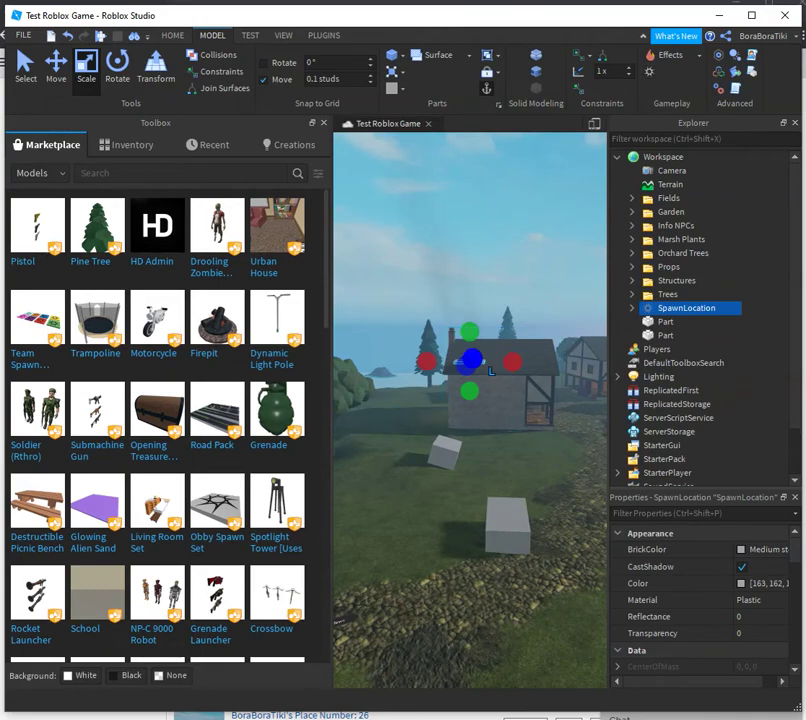
pyautogui.click(26, 66)
pyautogui.scroll(2, 450, 350)
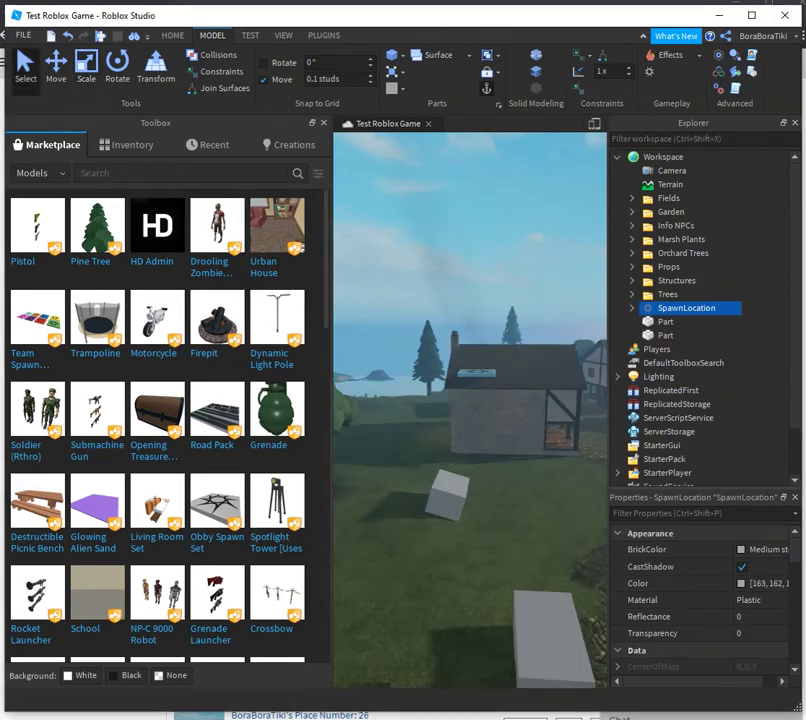
pyautogui.press('w')
pyautogui.moveTo(504, 408); pyautogui.dragTo(504, 594)
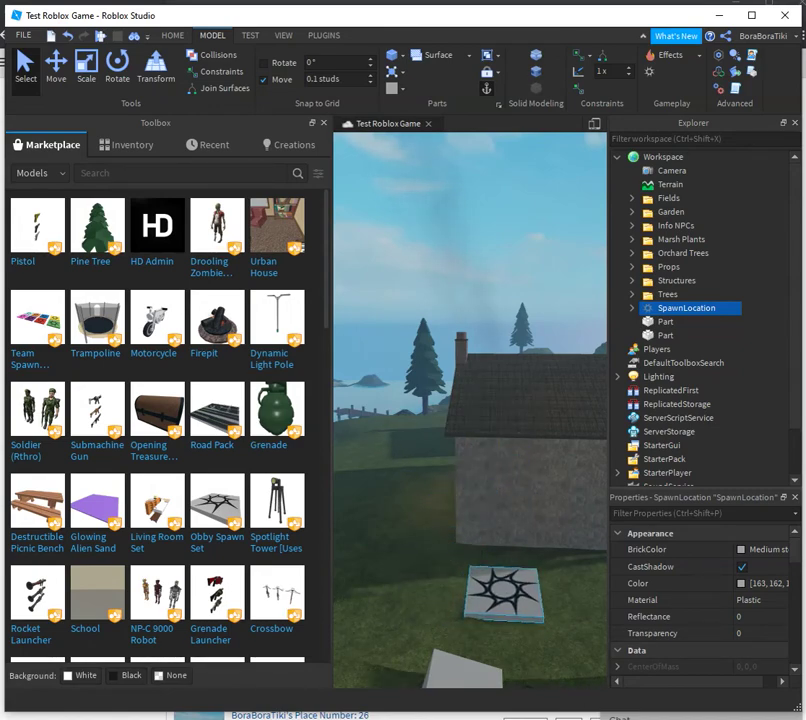
pyautogui.scroll(-2, 399, 450)
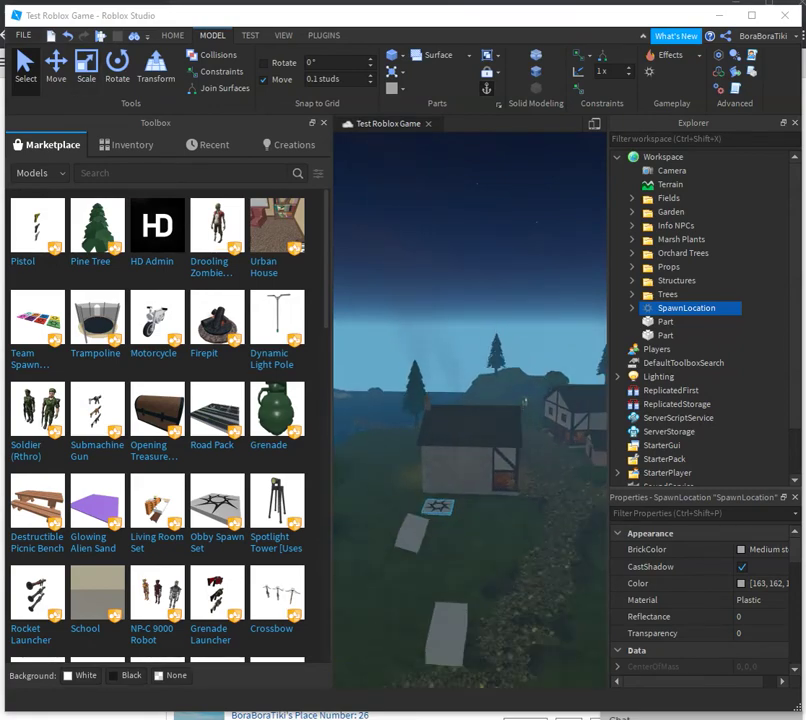
# Step: Save the edited place to Roblox and bring up its Publish to Roblox option
pyautogui.click(22, 35)
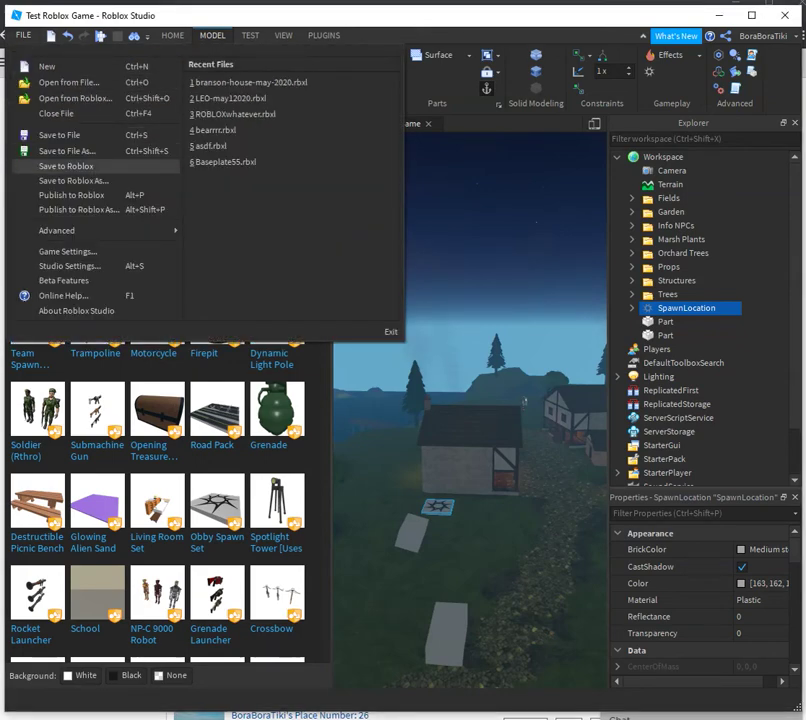
pyautogui.click(66, 166)
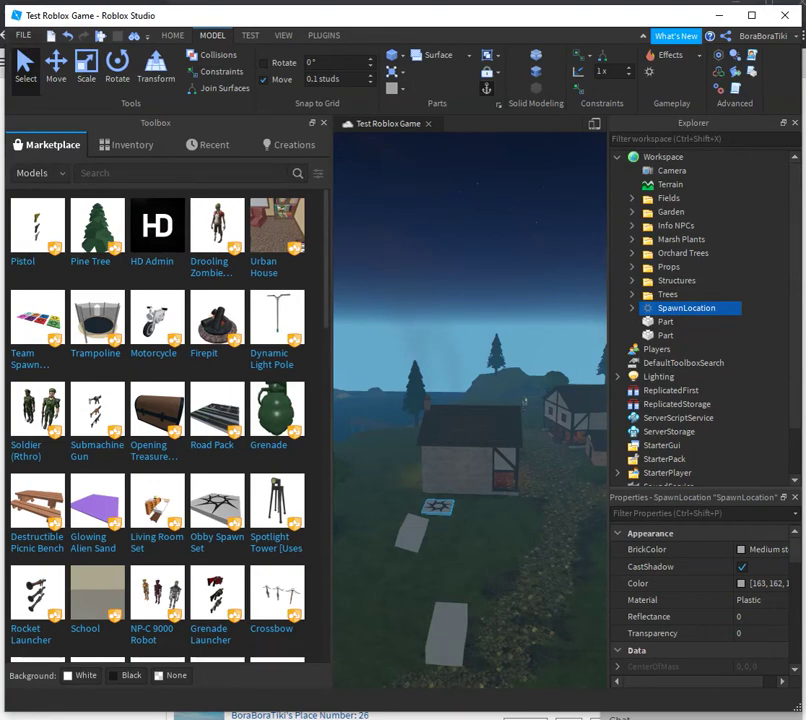
pyautogui.click(22, 35)
pyautogui.press('Down')
pyautogui.press('Down')
pyautogui.press('Down')
pyautogui.press('Down')
pyautogui.press('Down')
pyautogui.press('Down')
pyautogui.press('Down')
pyautogui.press('Down')
pyautogui.press('Down')
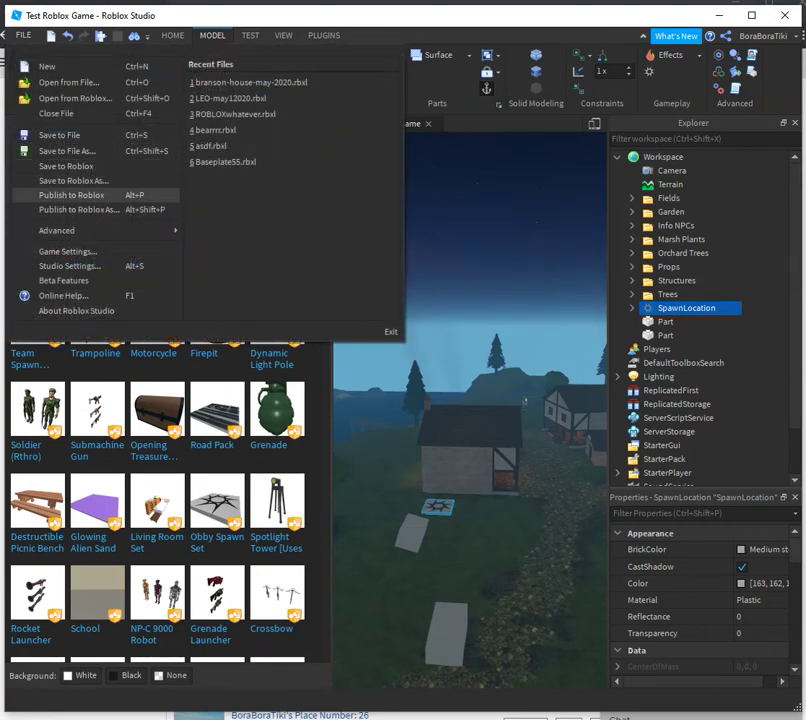
pyautogui.press('Escape')
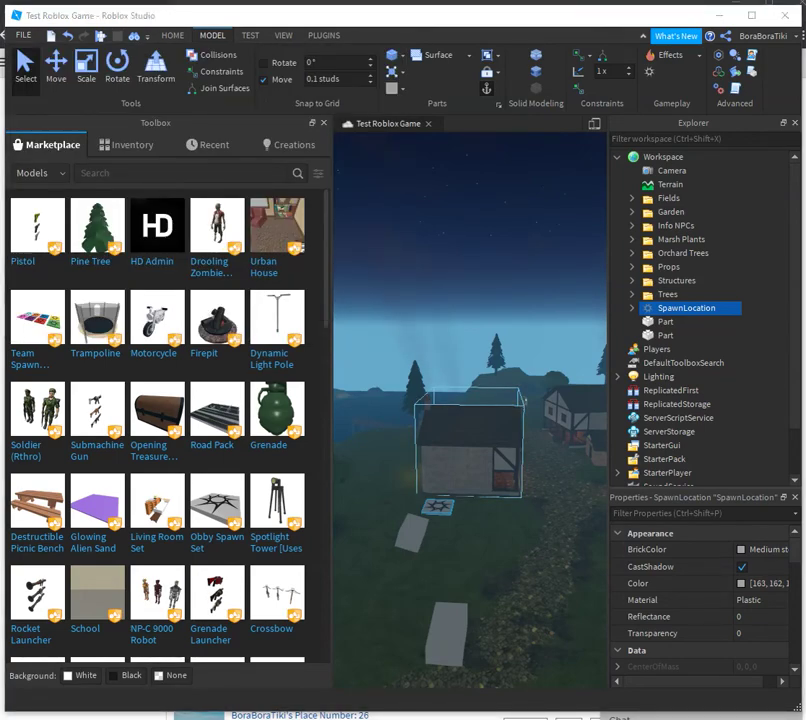
pyautogui.scroll(-3, 469, 466)
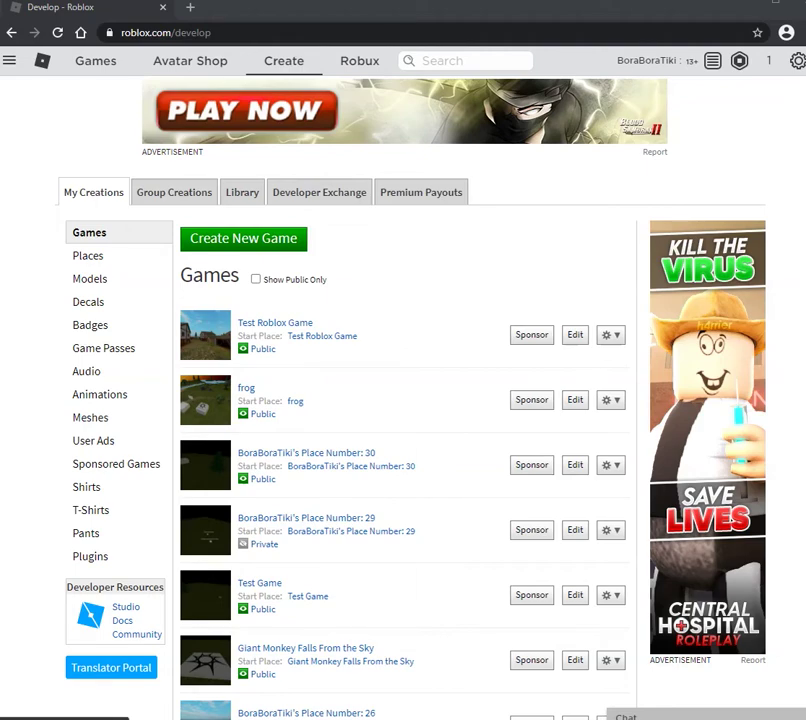
# Step: Switch to the browser, open Test Roblox Game from the creations list, and playtest around the spawn pad and added blocks
pyautogui.click(283, 60)
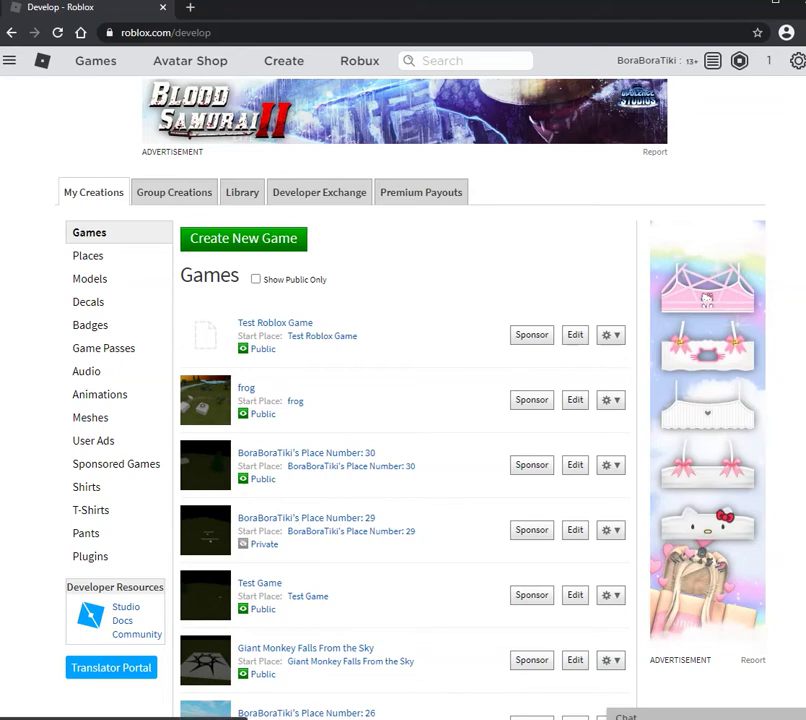
pyautogui.click(275, 322)
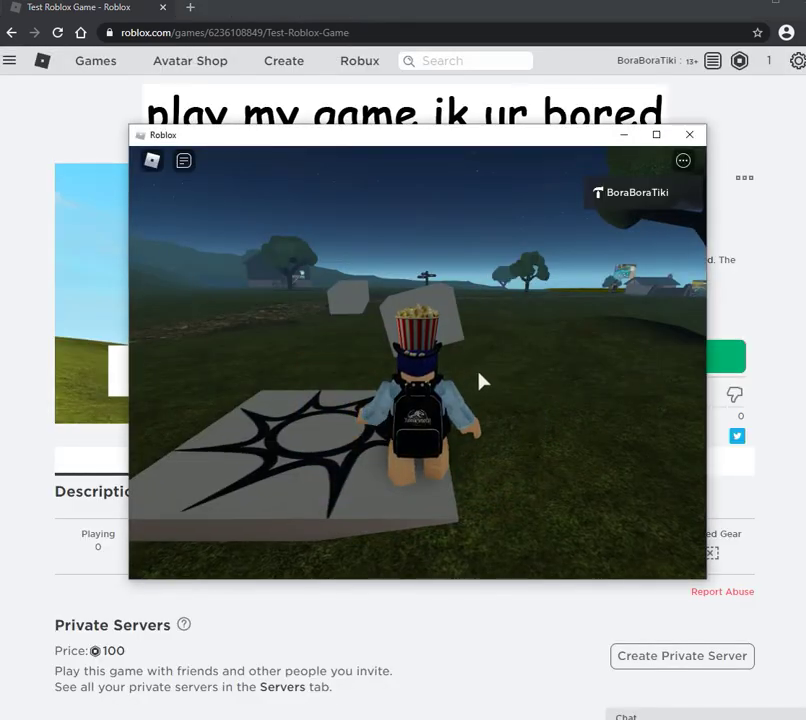
pyautogui.press('w')
pyautogui.press('d')
pyautogui.moveTo(484, 370); pyautogui.dragTo(484, 370, button='right')
pyautogui.press('d')
pyautogui.press('a')
pyautogui.press('w')
pyautogui.press('w')
pyautogui.press('w')
pyautogui.press('d')
pyautogui.press('w')
pyautogui.press('space')
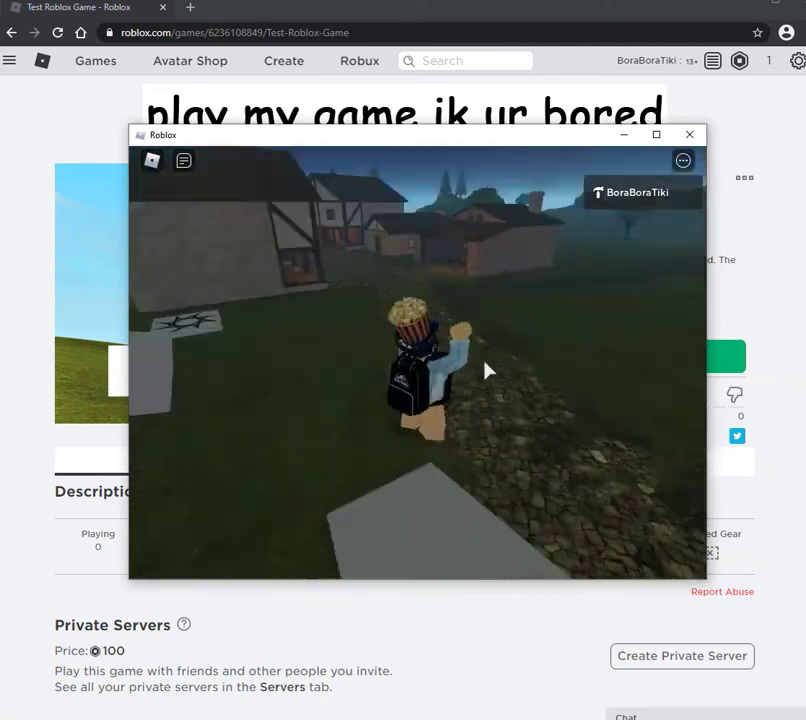
pyautogui.press('s')
pyautogui.press('w')
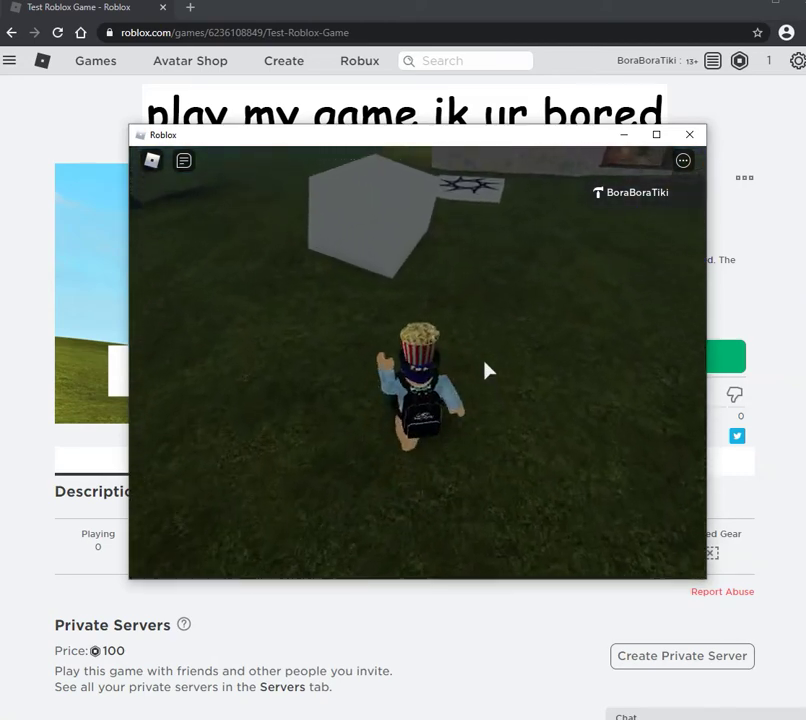
# Step: Explore the map with the character, passing through the wooden building and out over the grassy hills
pyautogui.press('w')
pyautogui.press('space')
pyautogui.moveTo(484, 370); pyautogui.dragTo(484, 370, button='right')
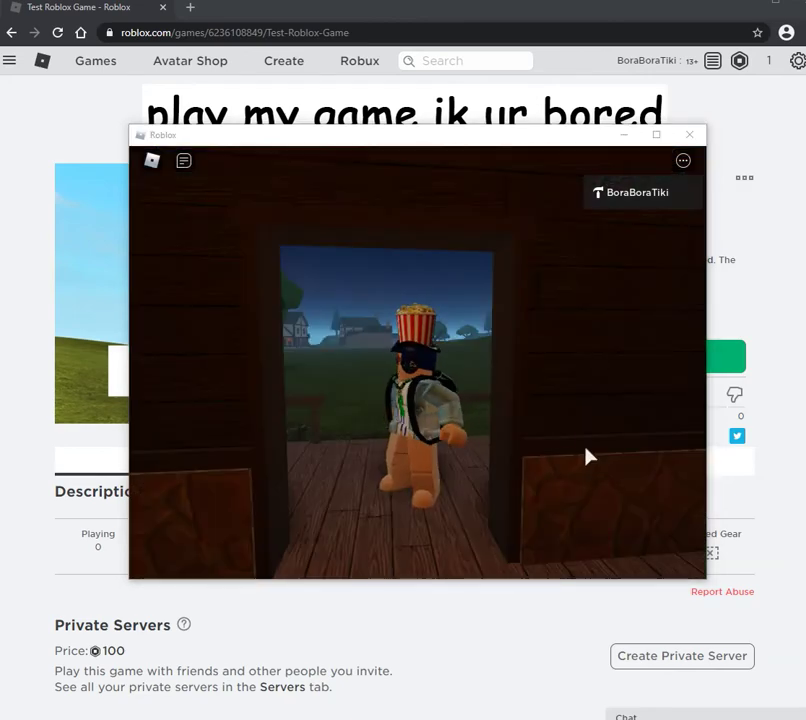
pyautogui.click(554, 421)
pyautogui.press('w')
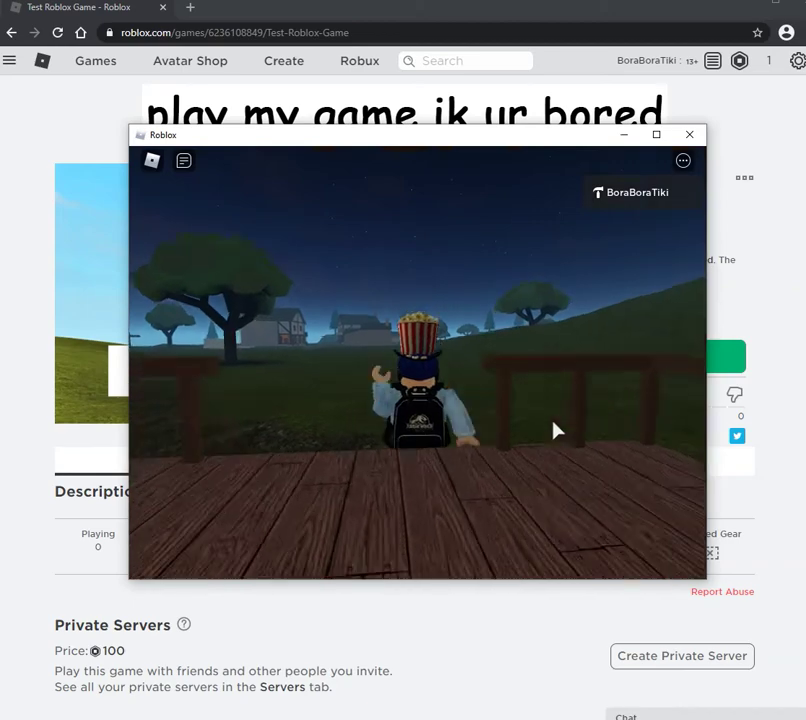
pyautogui.press('w')
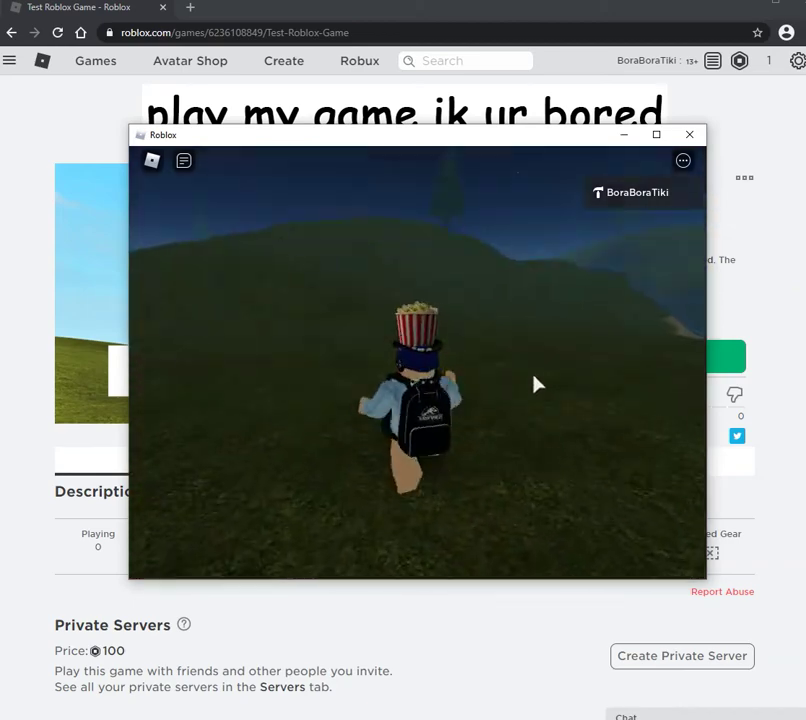
pyautogui.press('w')
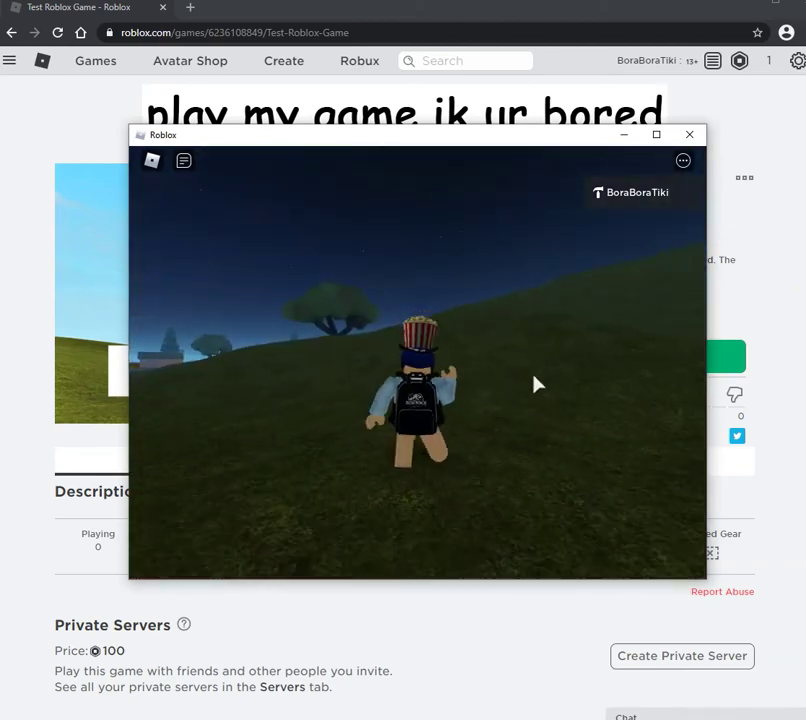
pyautogui.press('w')
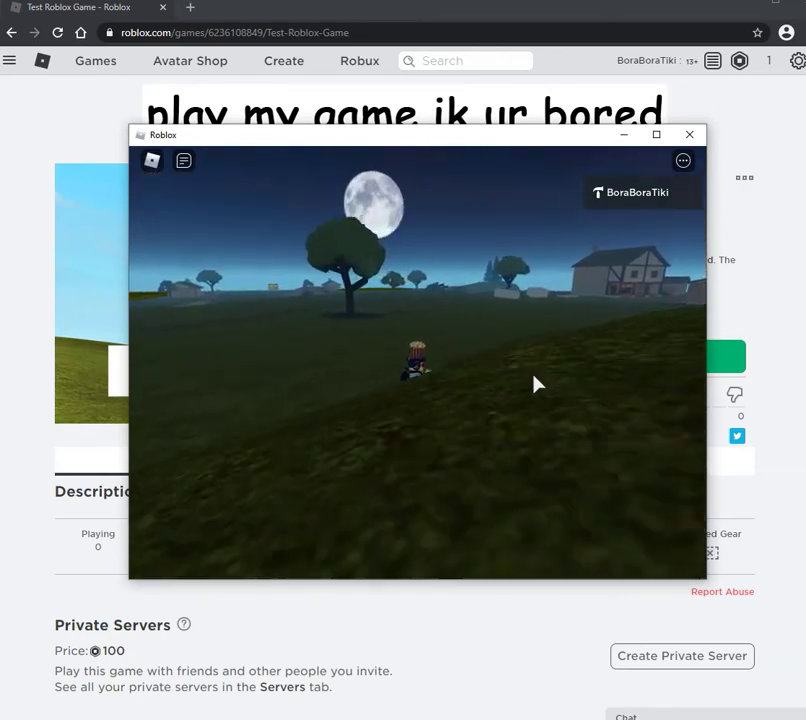
pyautogui.press('s')
pyautogui.press('d')
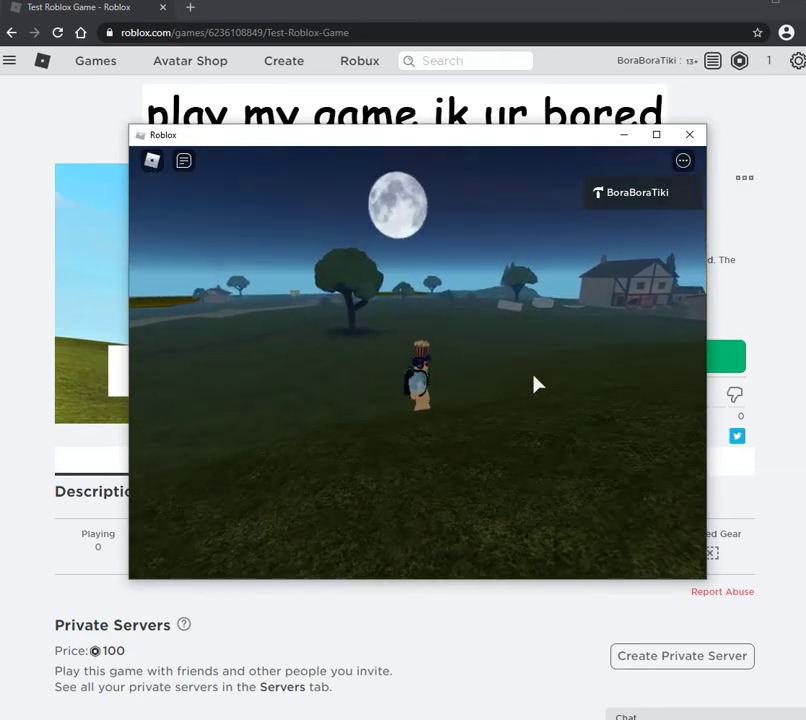
pyautogui.press('w')
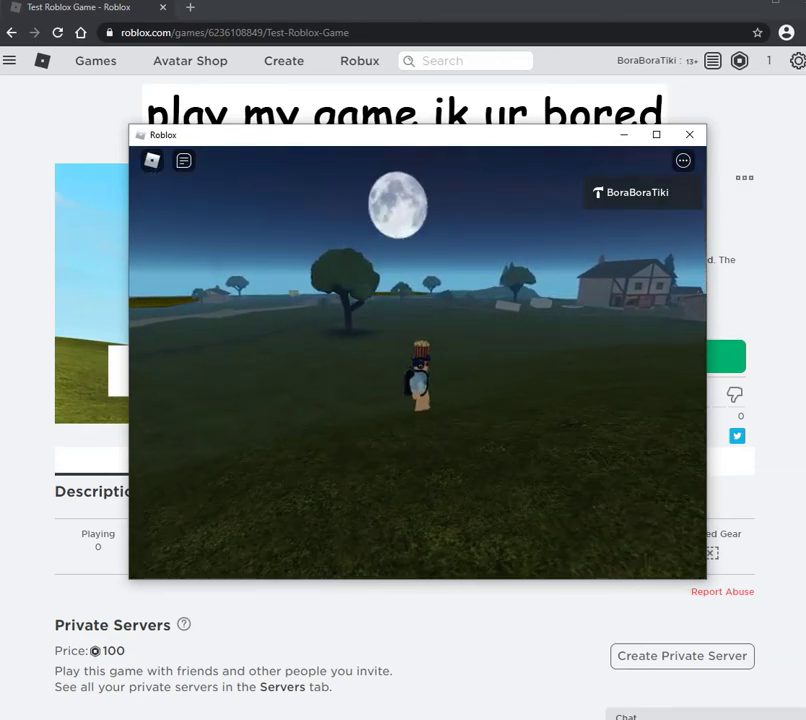
# Step: Close the game window and refresh the Test Roblox Game page
pyautogui.click(689, 134)
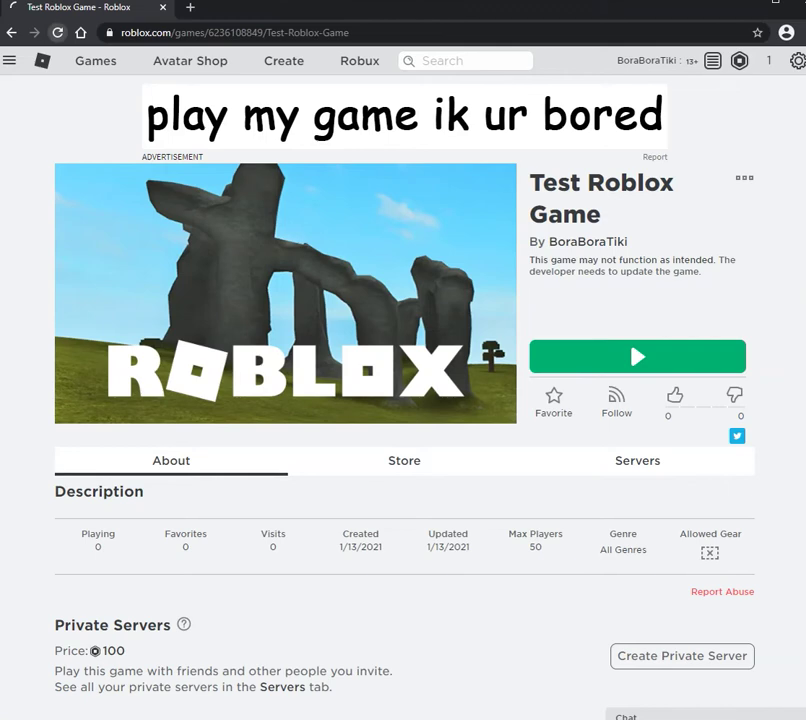
pyautogui.click(58, 32)
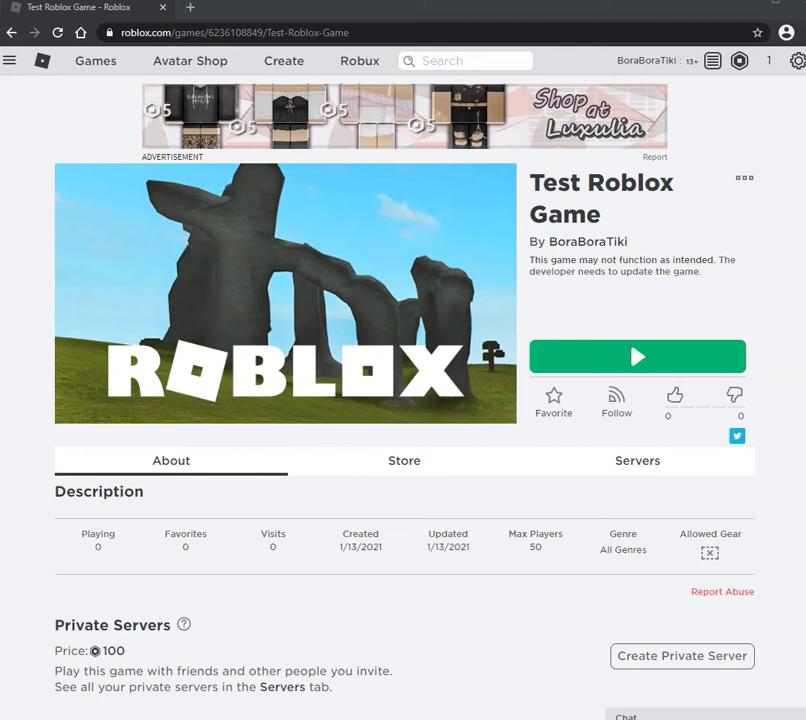
# Step: Add a favorite and a like to Test Roblox Game, and withdraw both again
pyautogui.click(553, 396)
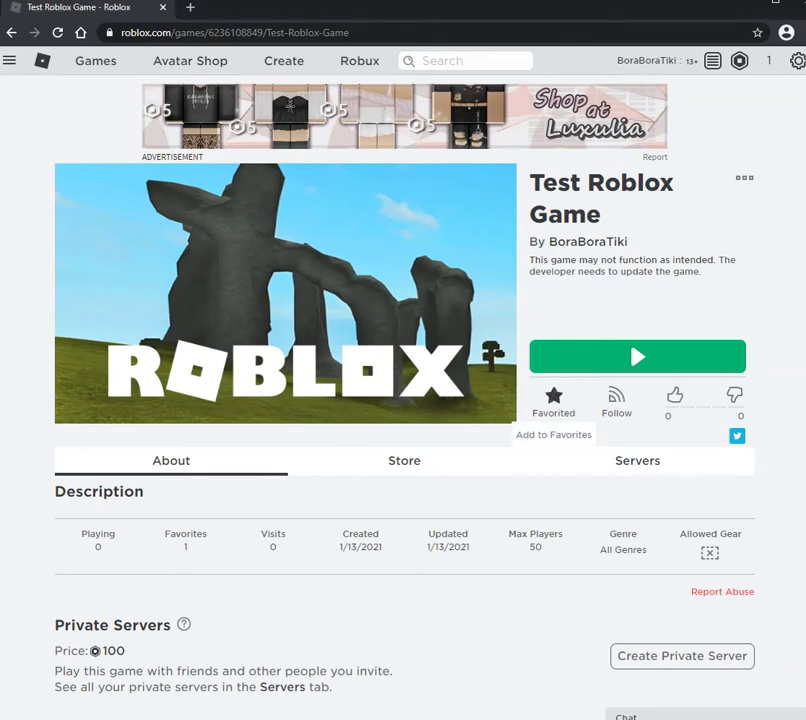
pyautogui.click(675, 395)
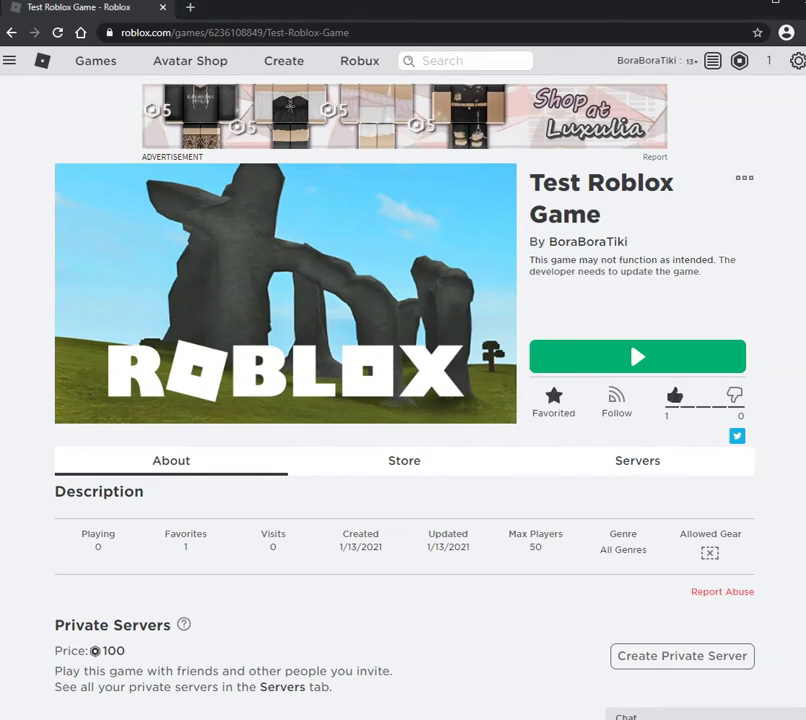
pyautogui.click(676, 397)
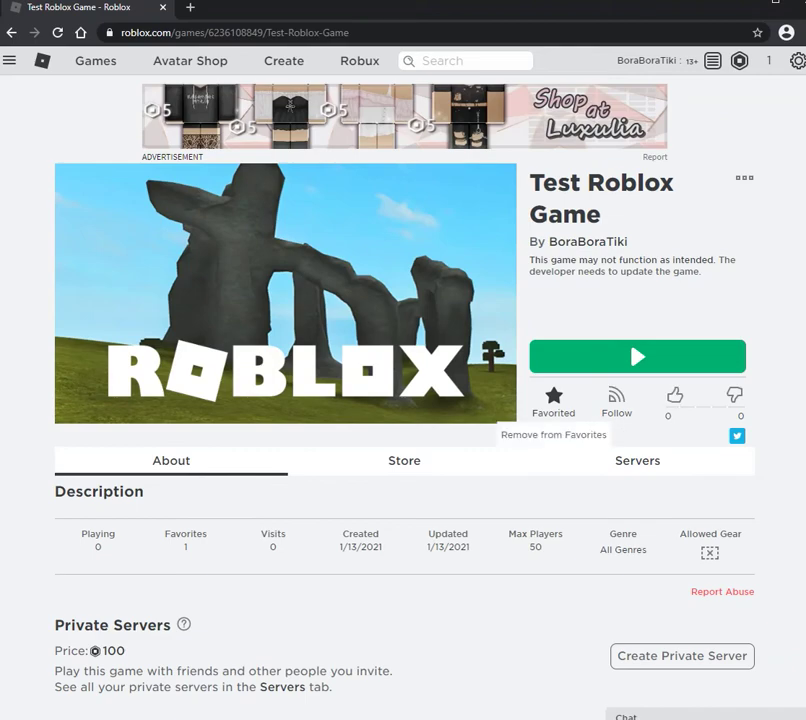
pyautogui.click(553, 396)
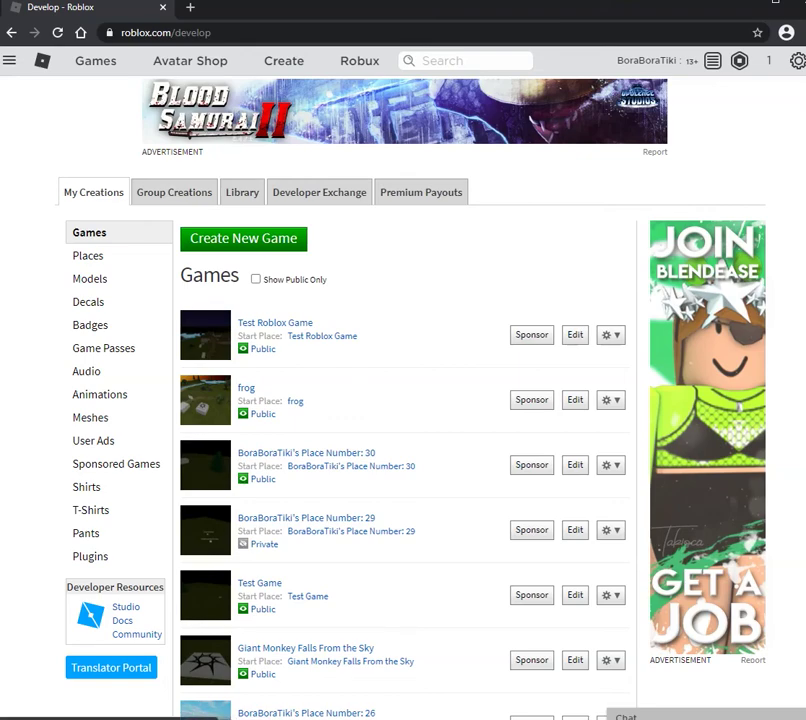
# Step: View the Test Game page from the creations list for comparison and return to the list
pyautogui.click(259, 582)
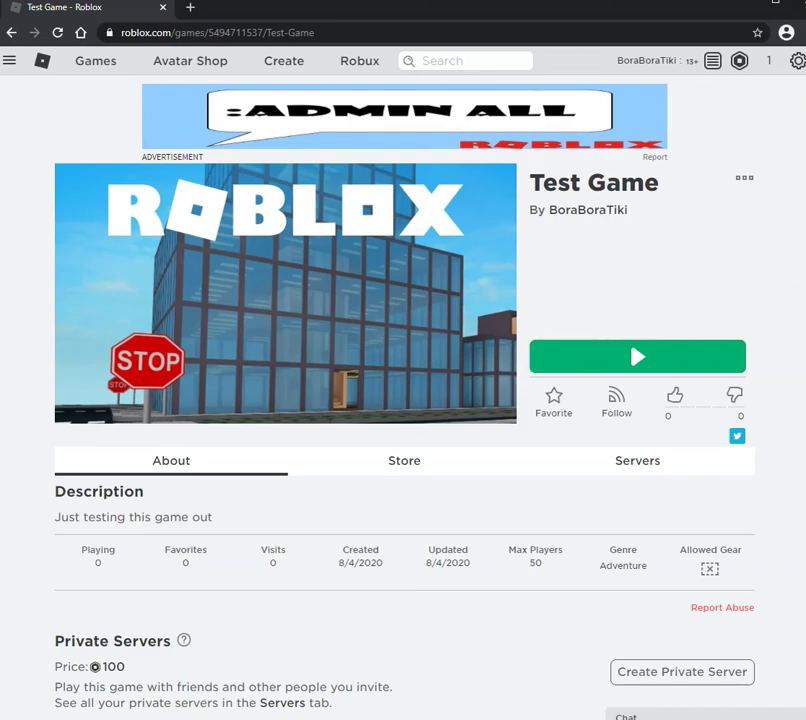
pyautogui.click(12, 32)
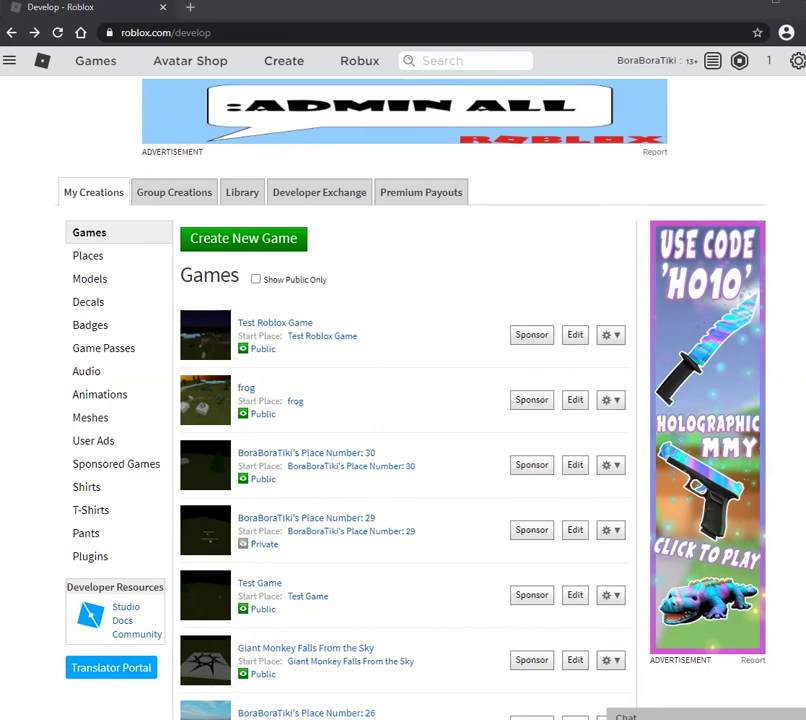
pyautogui.hotkey('ctrl', 'l')
pyautogui.write('https://devforum.roblox.com/t/this-game-may-not-function-as-intended-warning-appearing/975093/15')
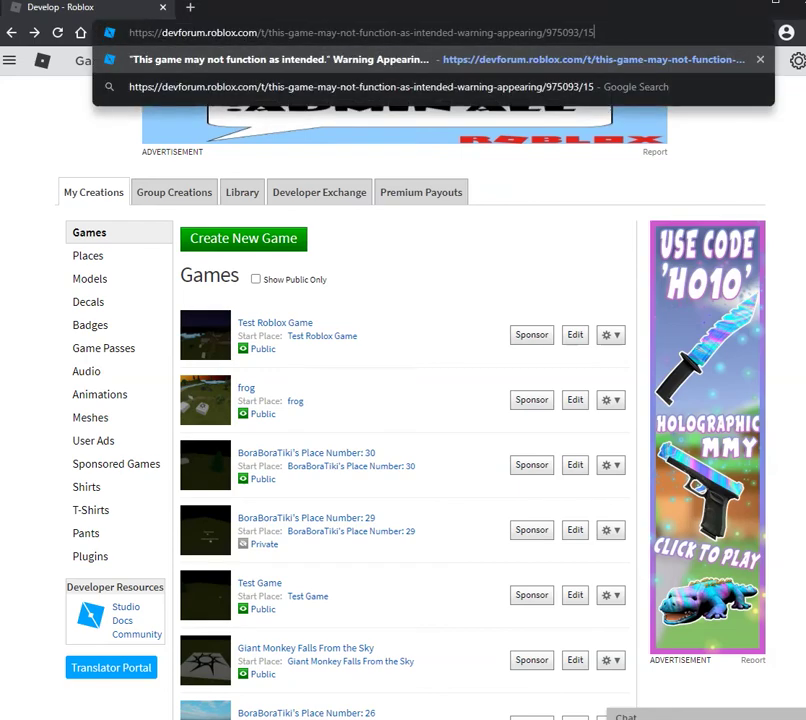
pyautogui.press('Return')
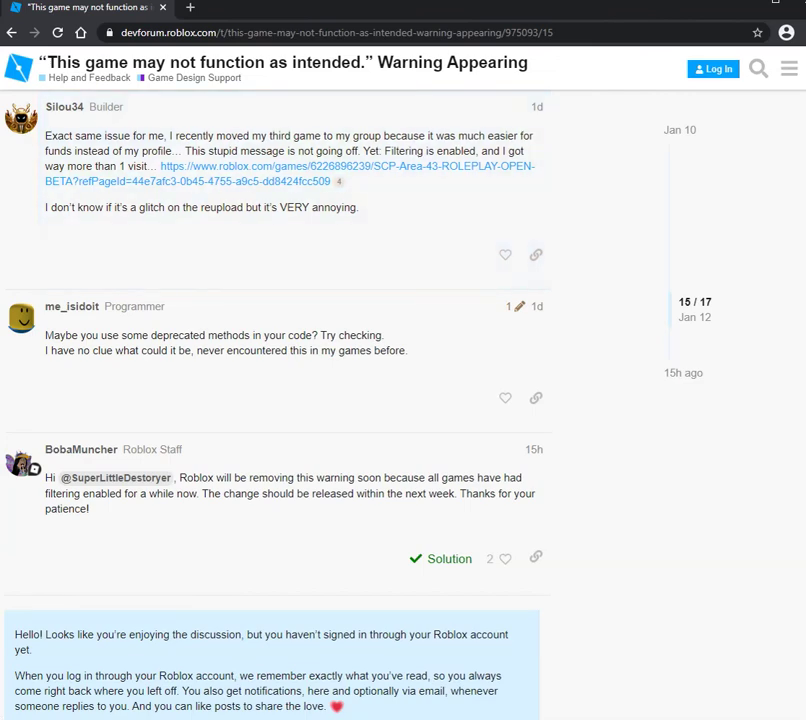
pyautogui.moveTo(90, 509); pyautogui.dragTo(44, 478)
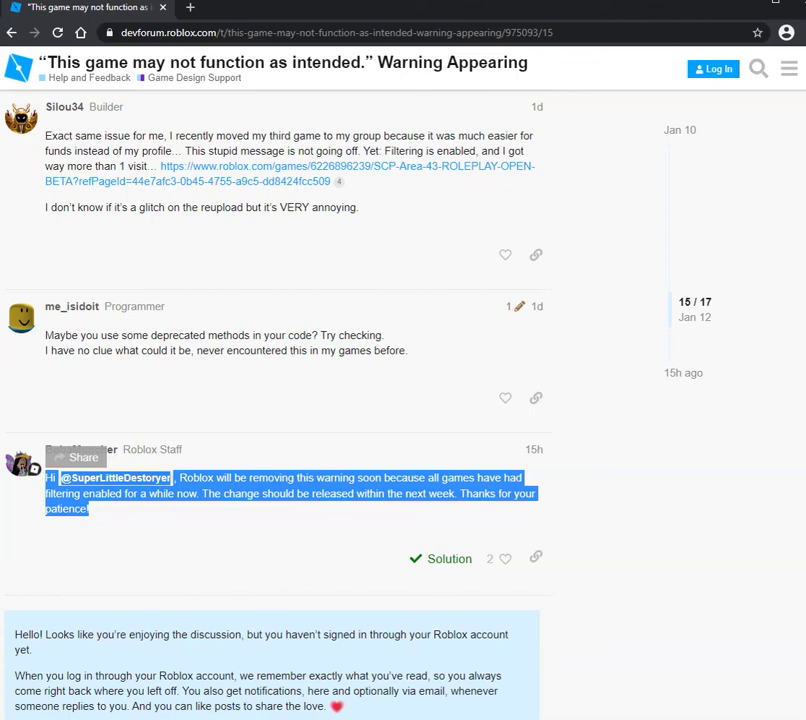
pyautogui.click(322, 515)
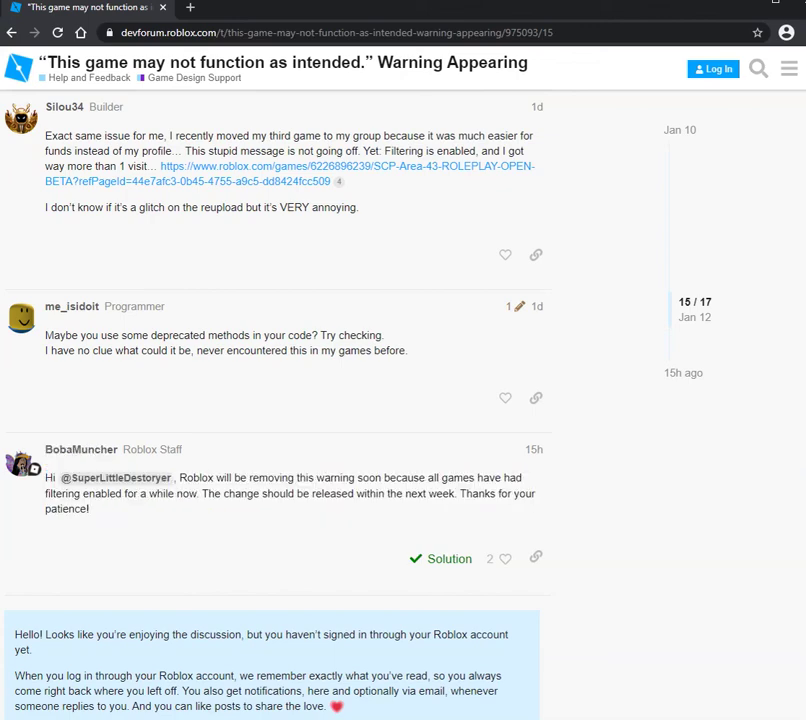